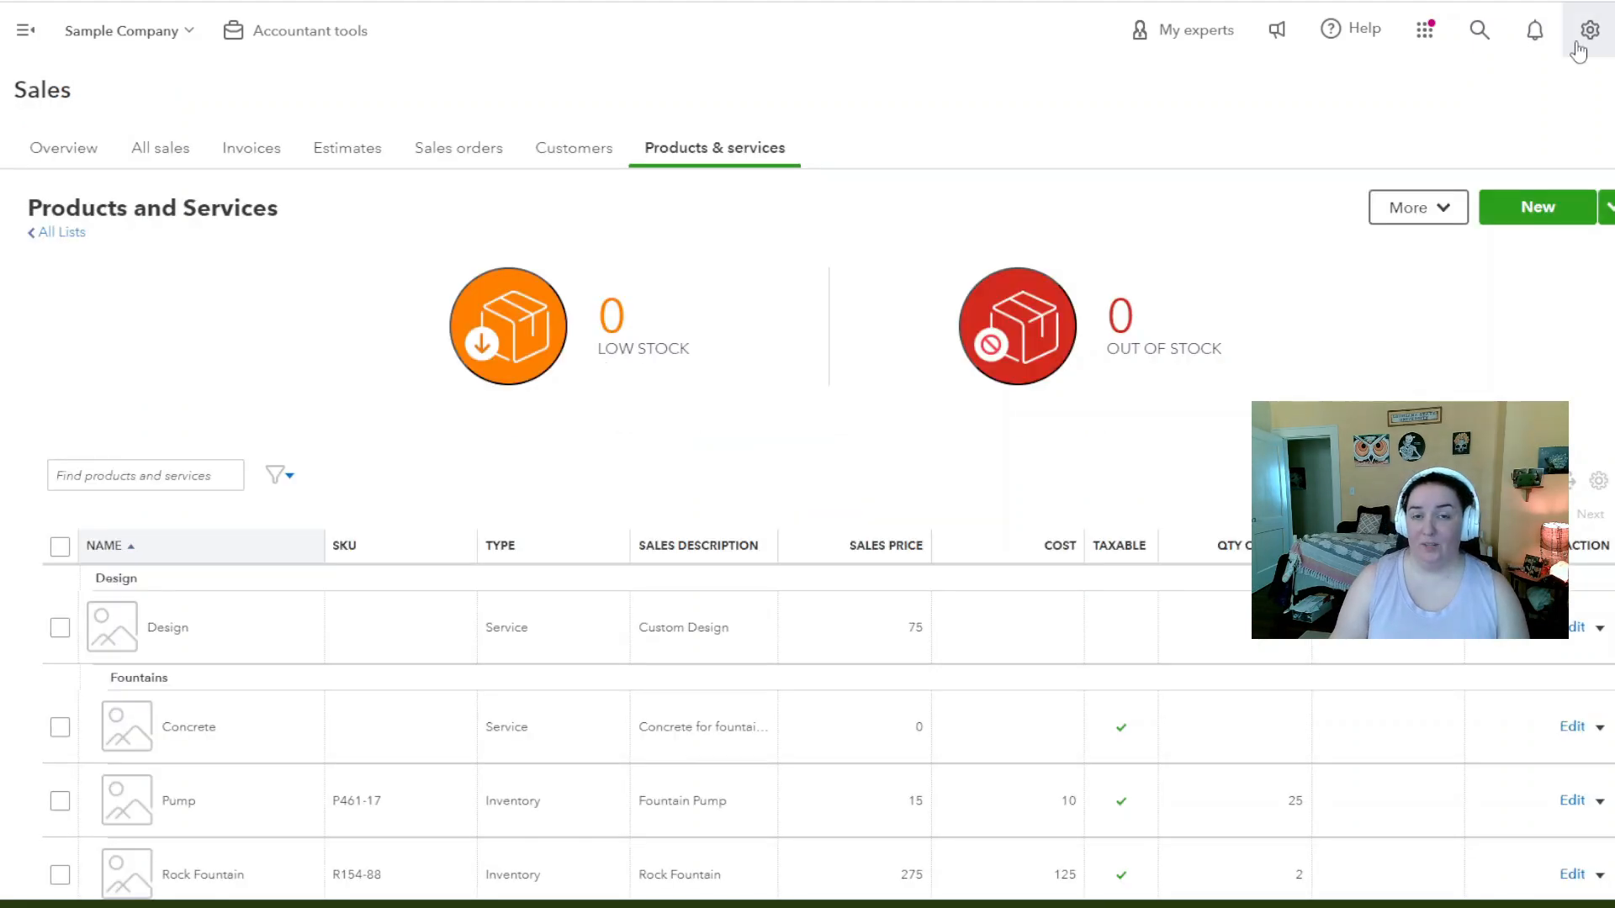
Turn on price rules under Sales settings' Products and services and save the change
left_click(1578, 46)
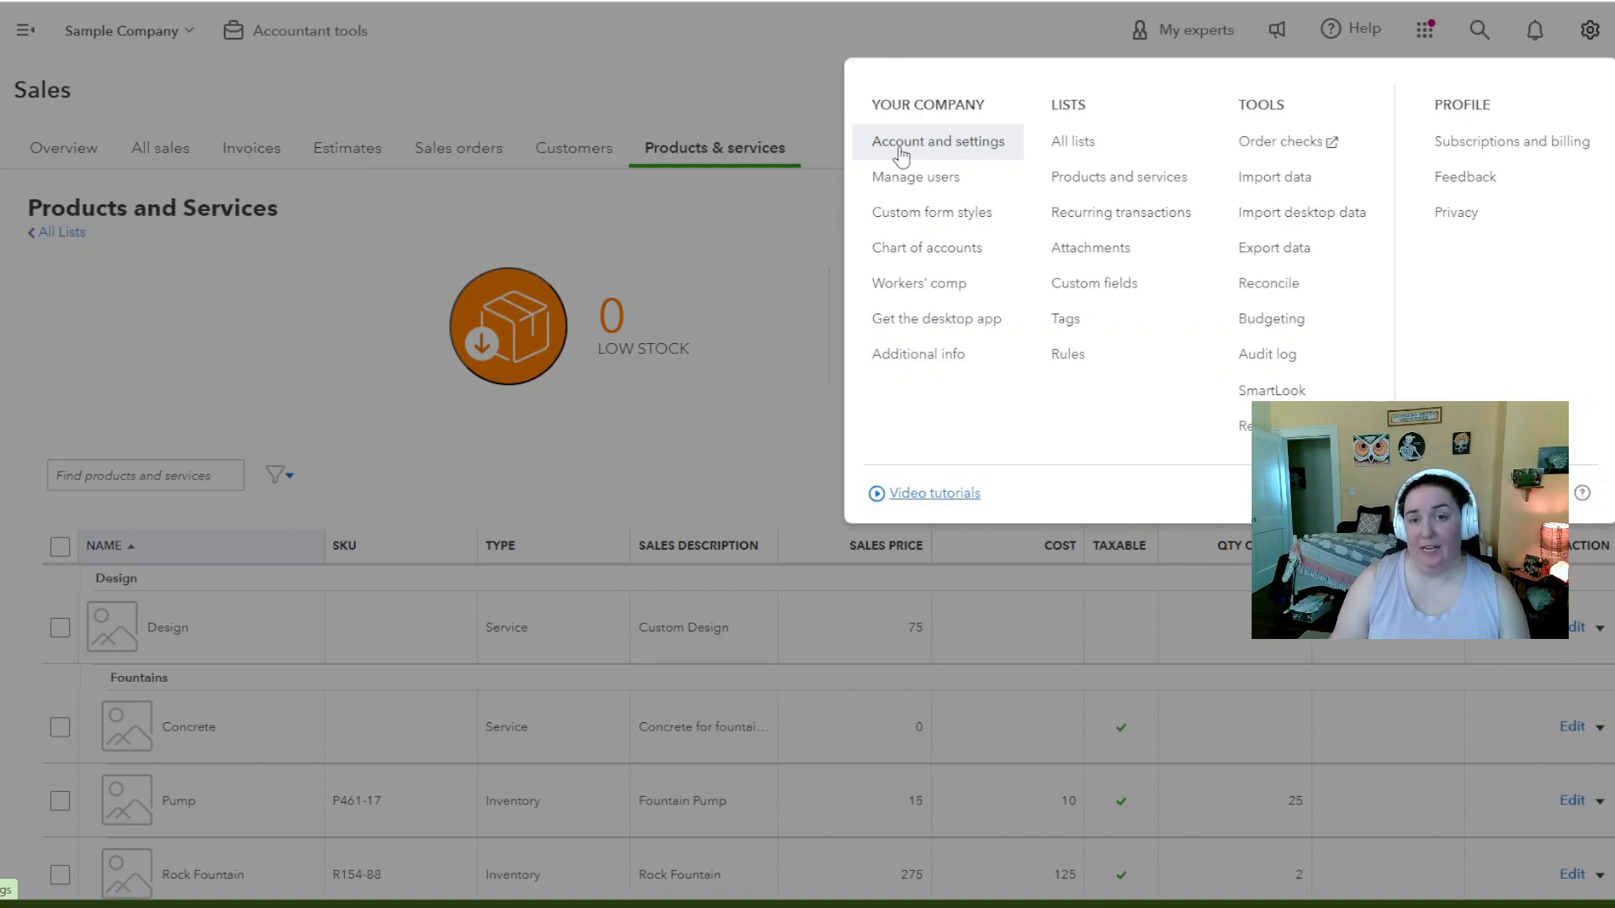
left_click(902, 156)
left_click(79, 209)
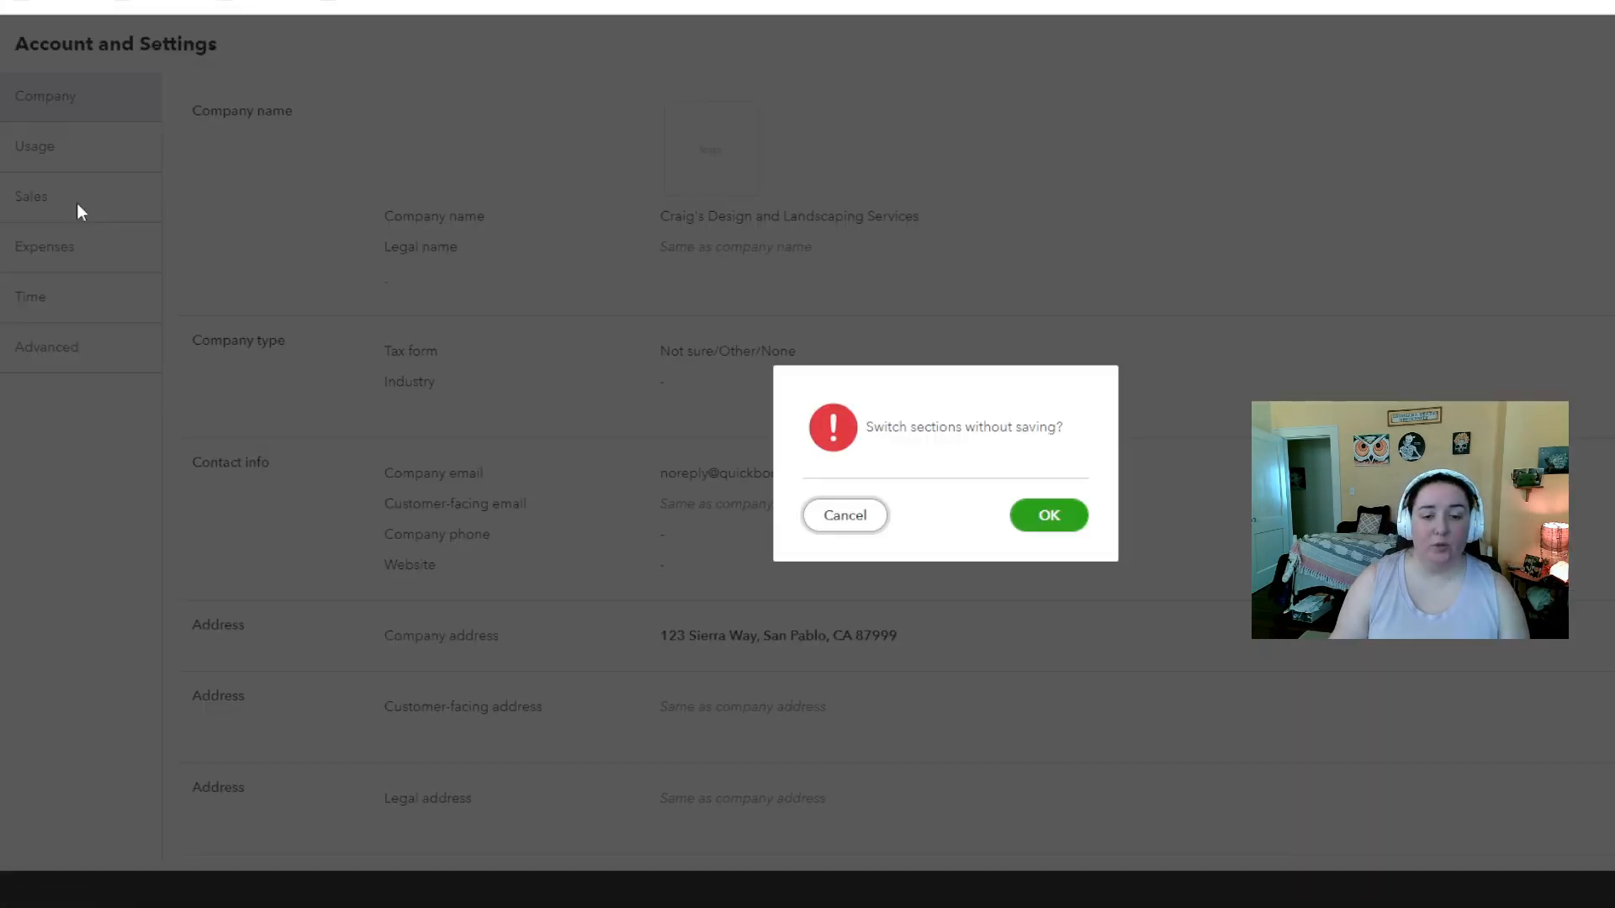
left_click(1043, 533)
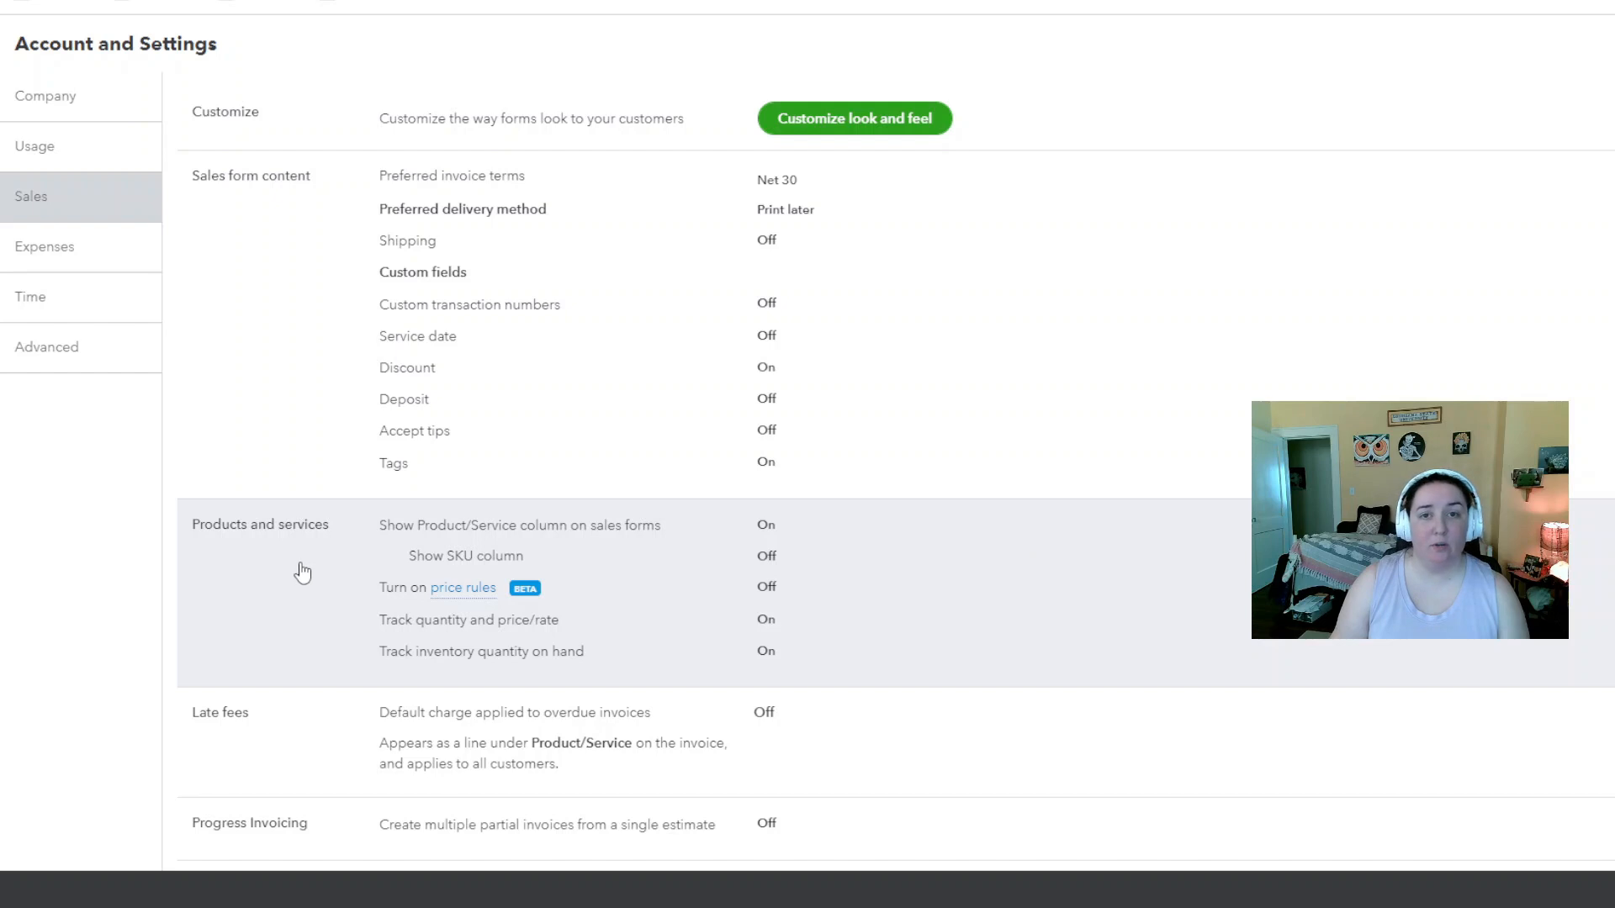
left_click(303, 572)
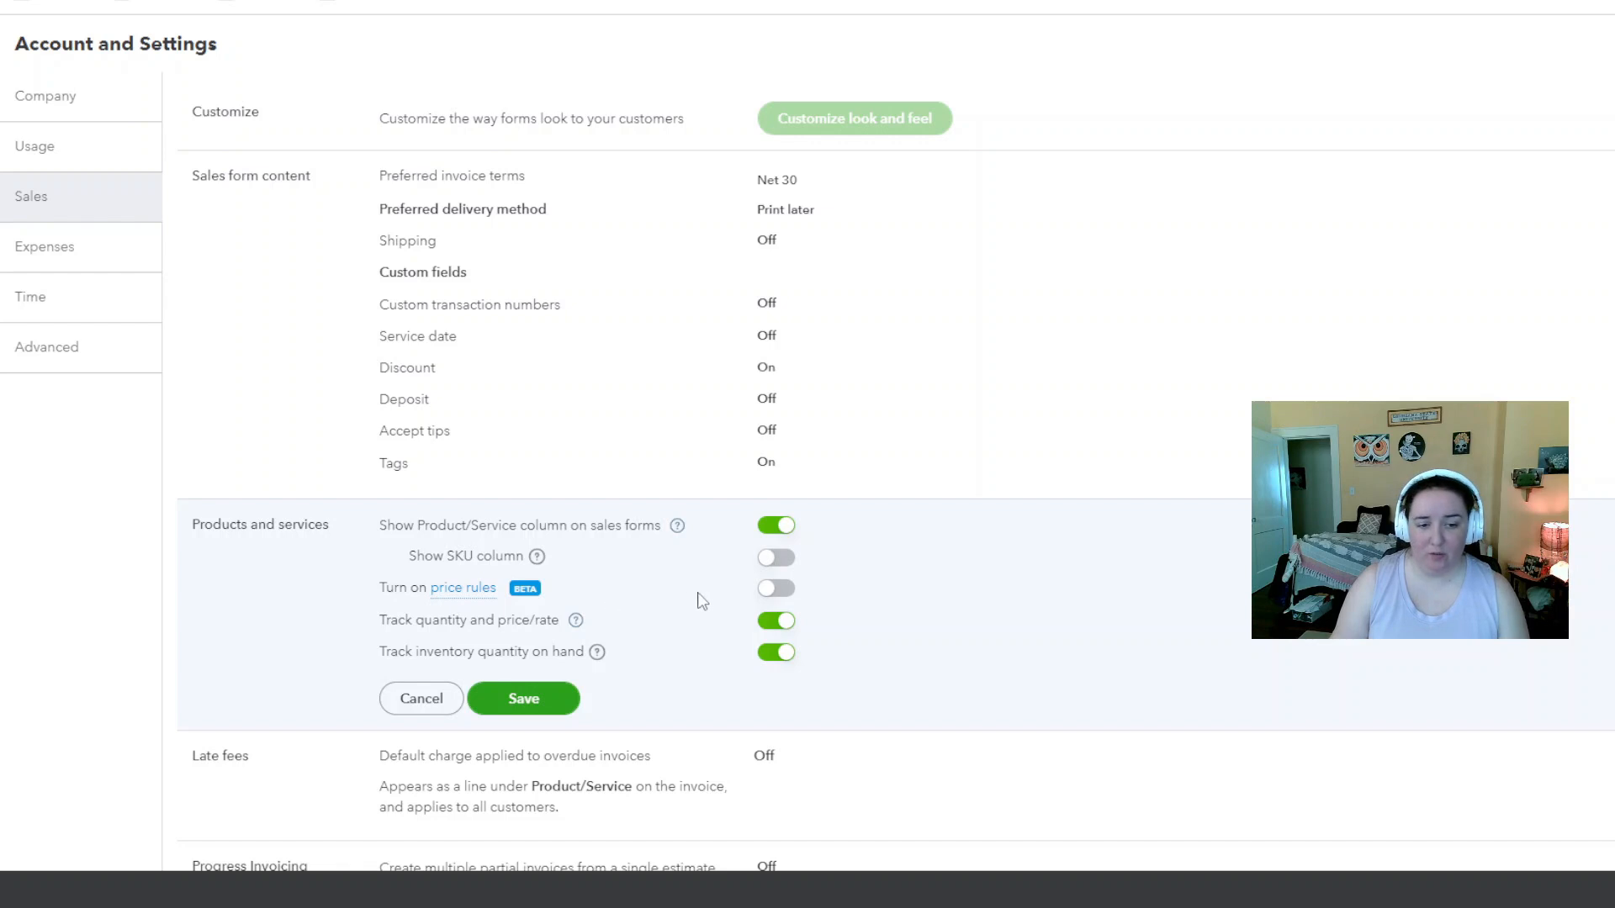
left_click(775, 590)
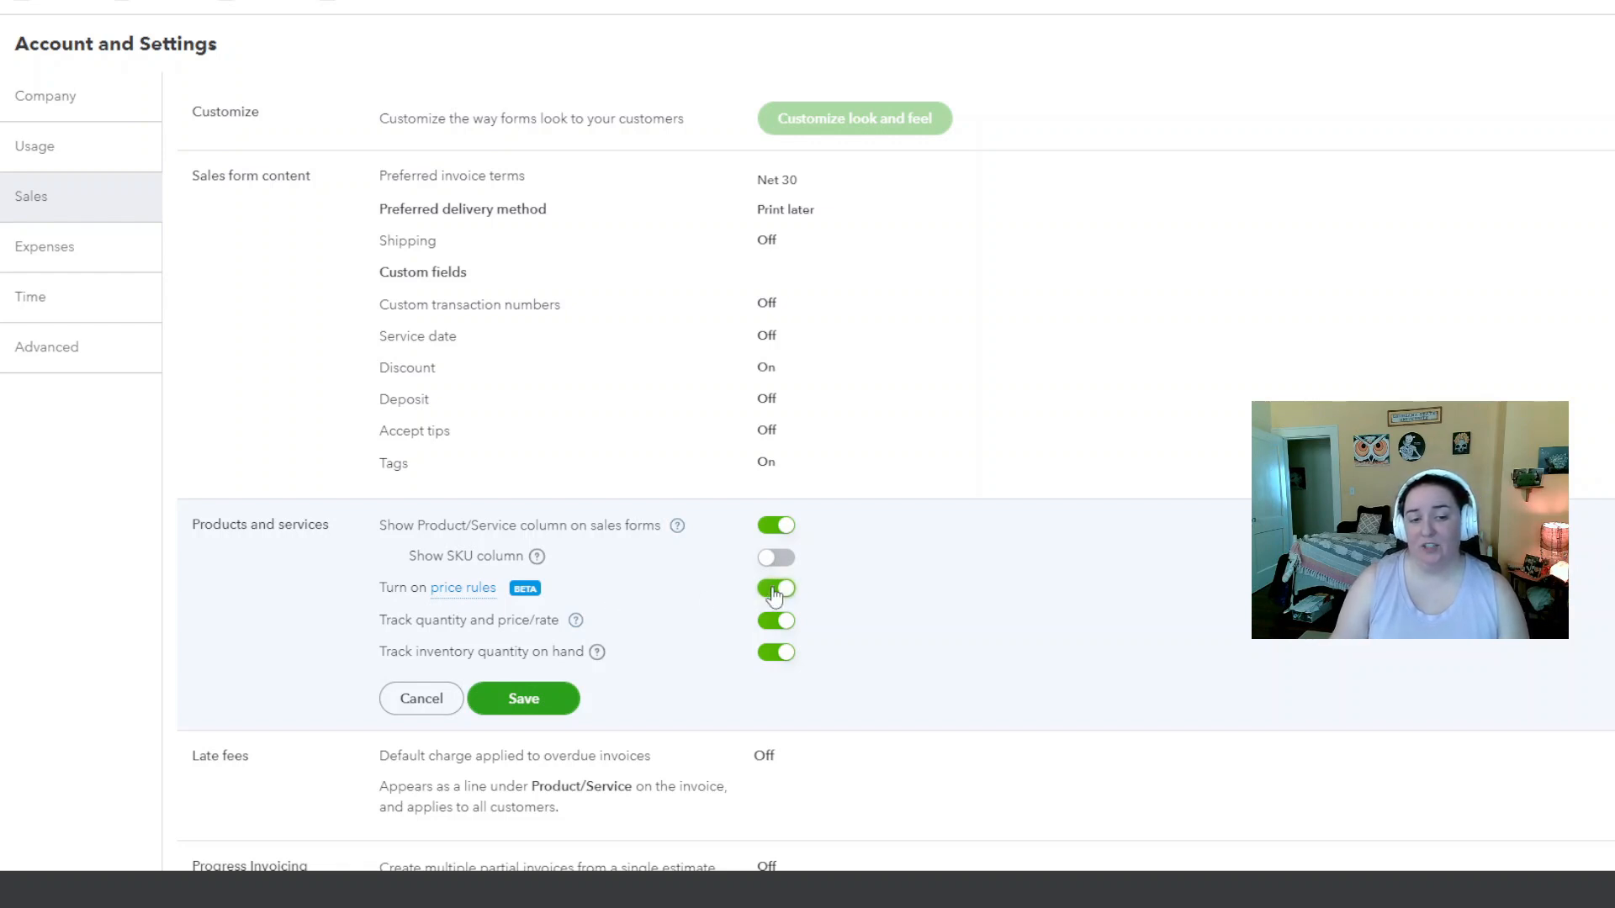
left_click(532, 699)
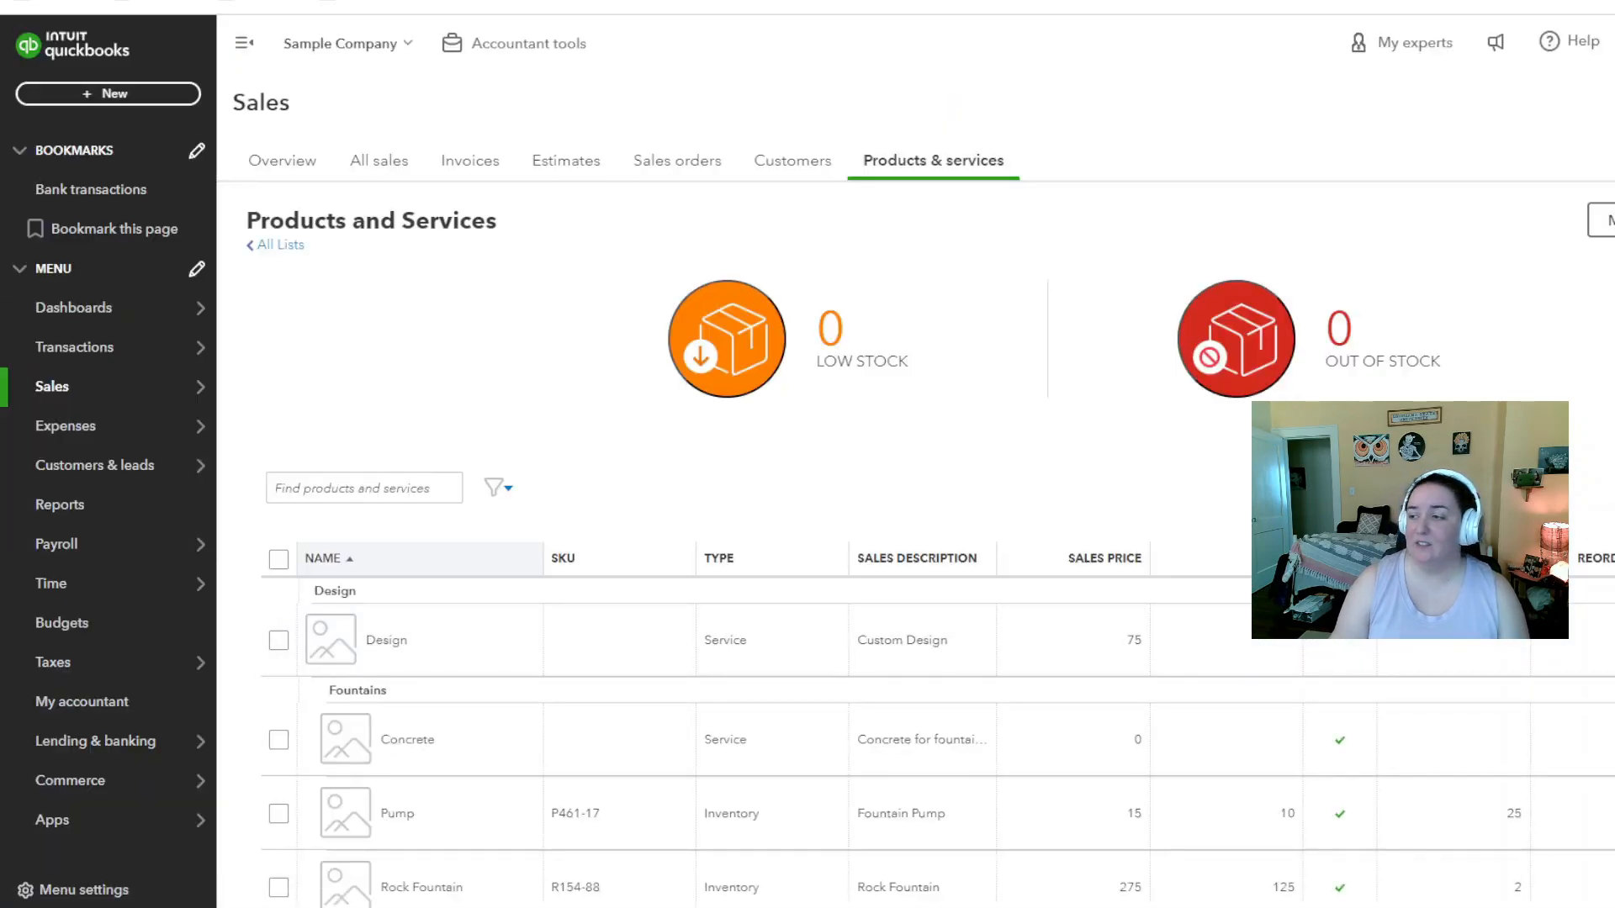
Go to the Price Rules list from All lists in the settings menu
left_click(1589, 29)
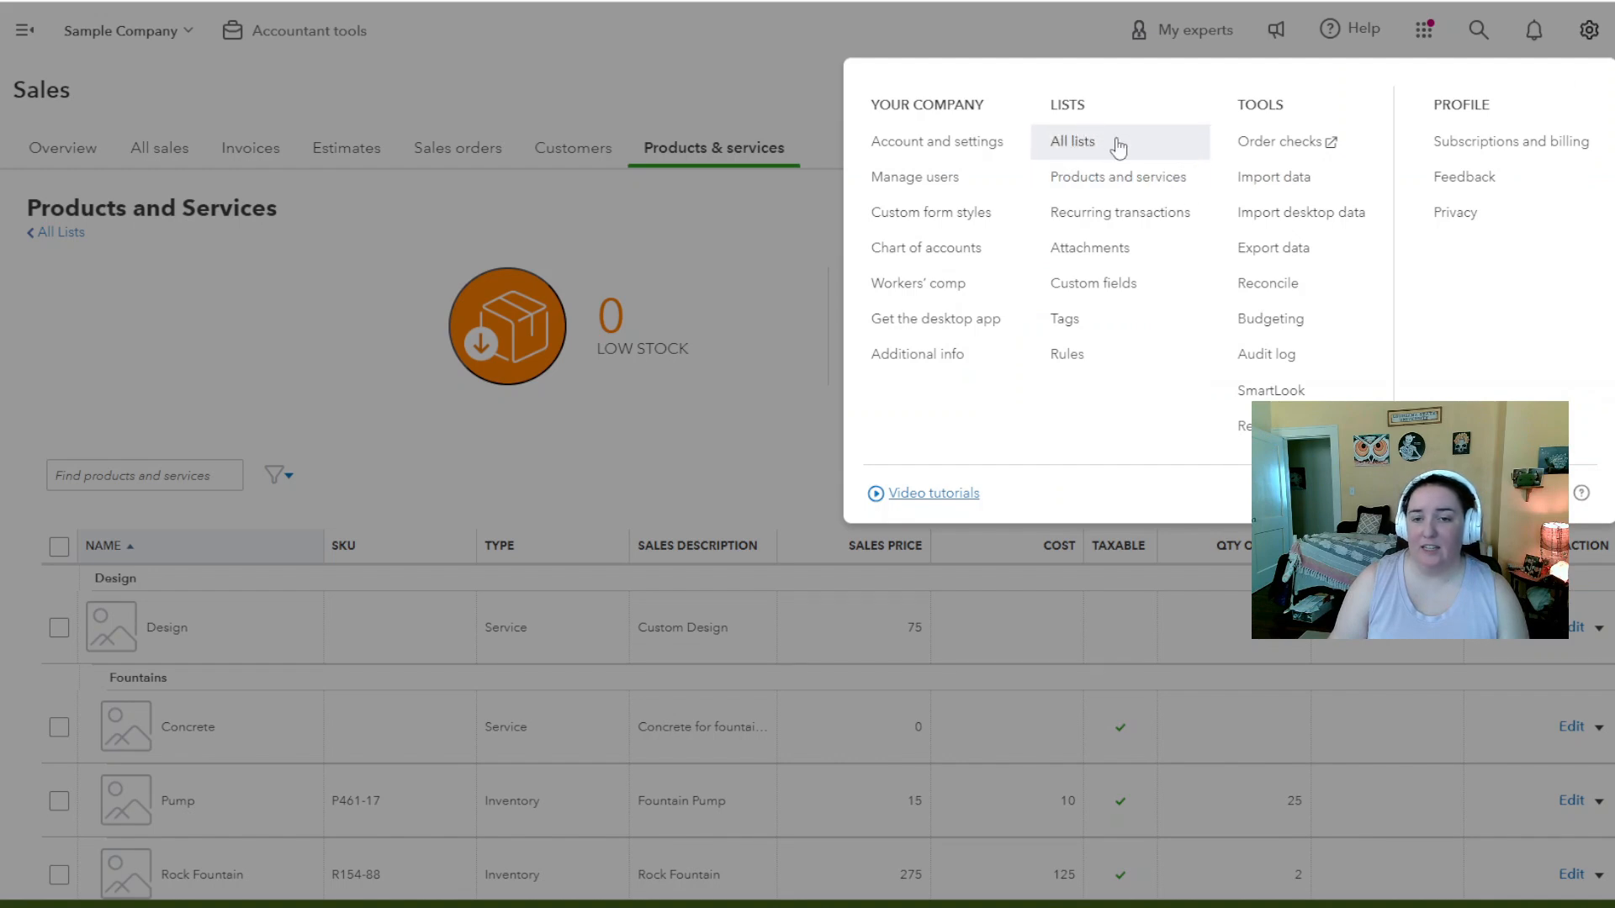
left_click(1119, 148)
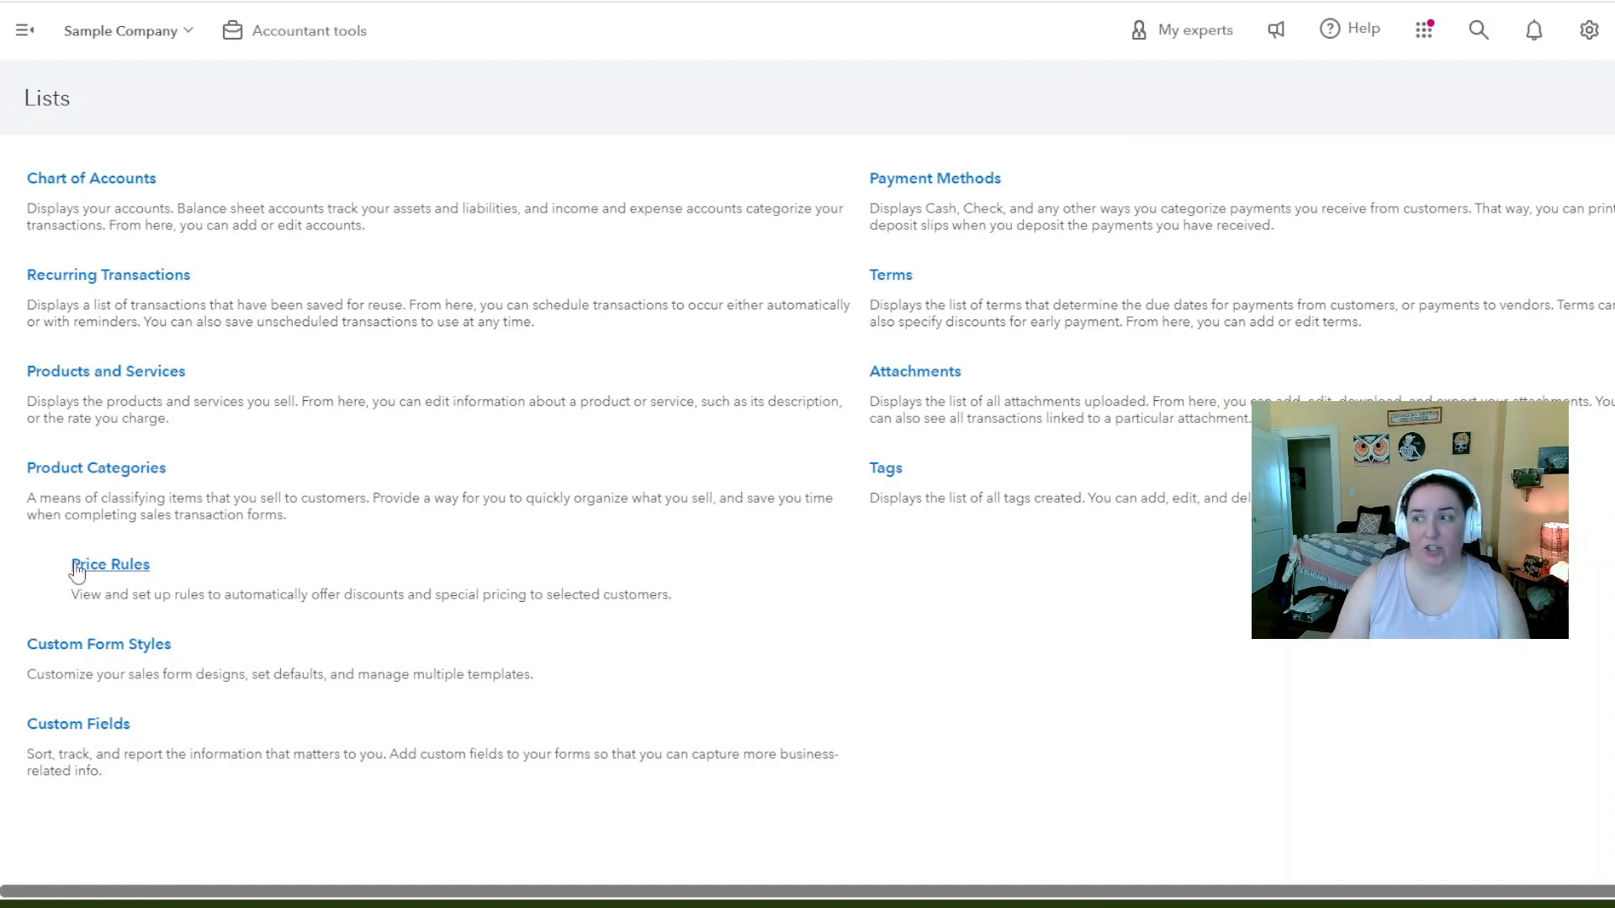
left_click(75, 566)
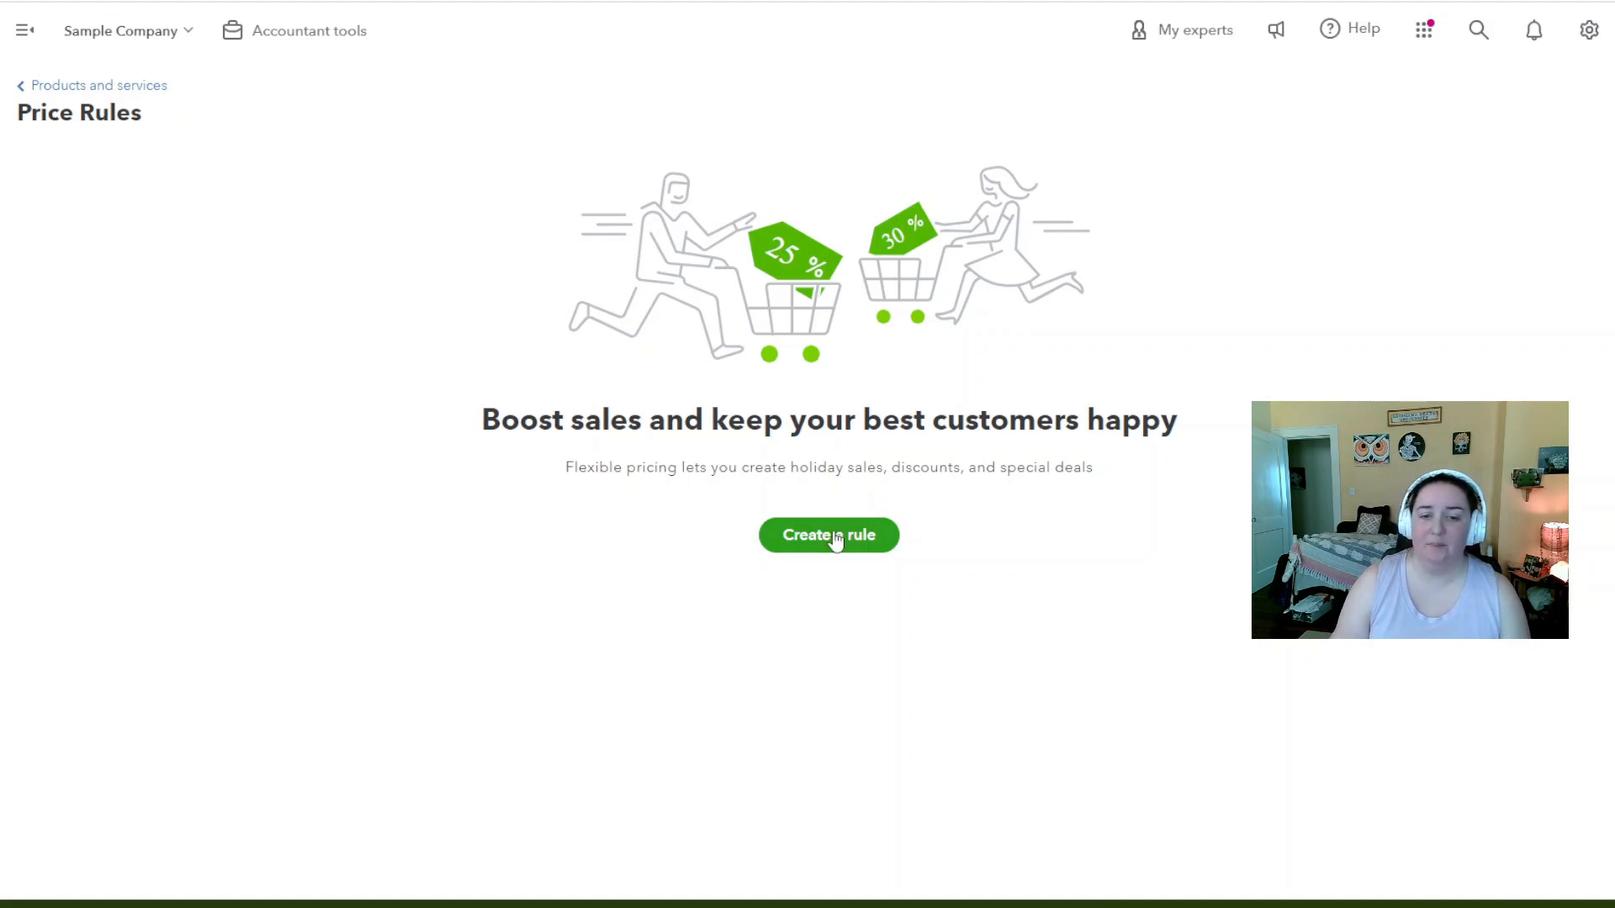
Create a new price rule and name it 'Winter Discount'
left_click(836, 538)
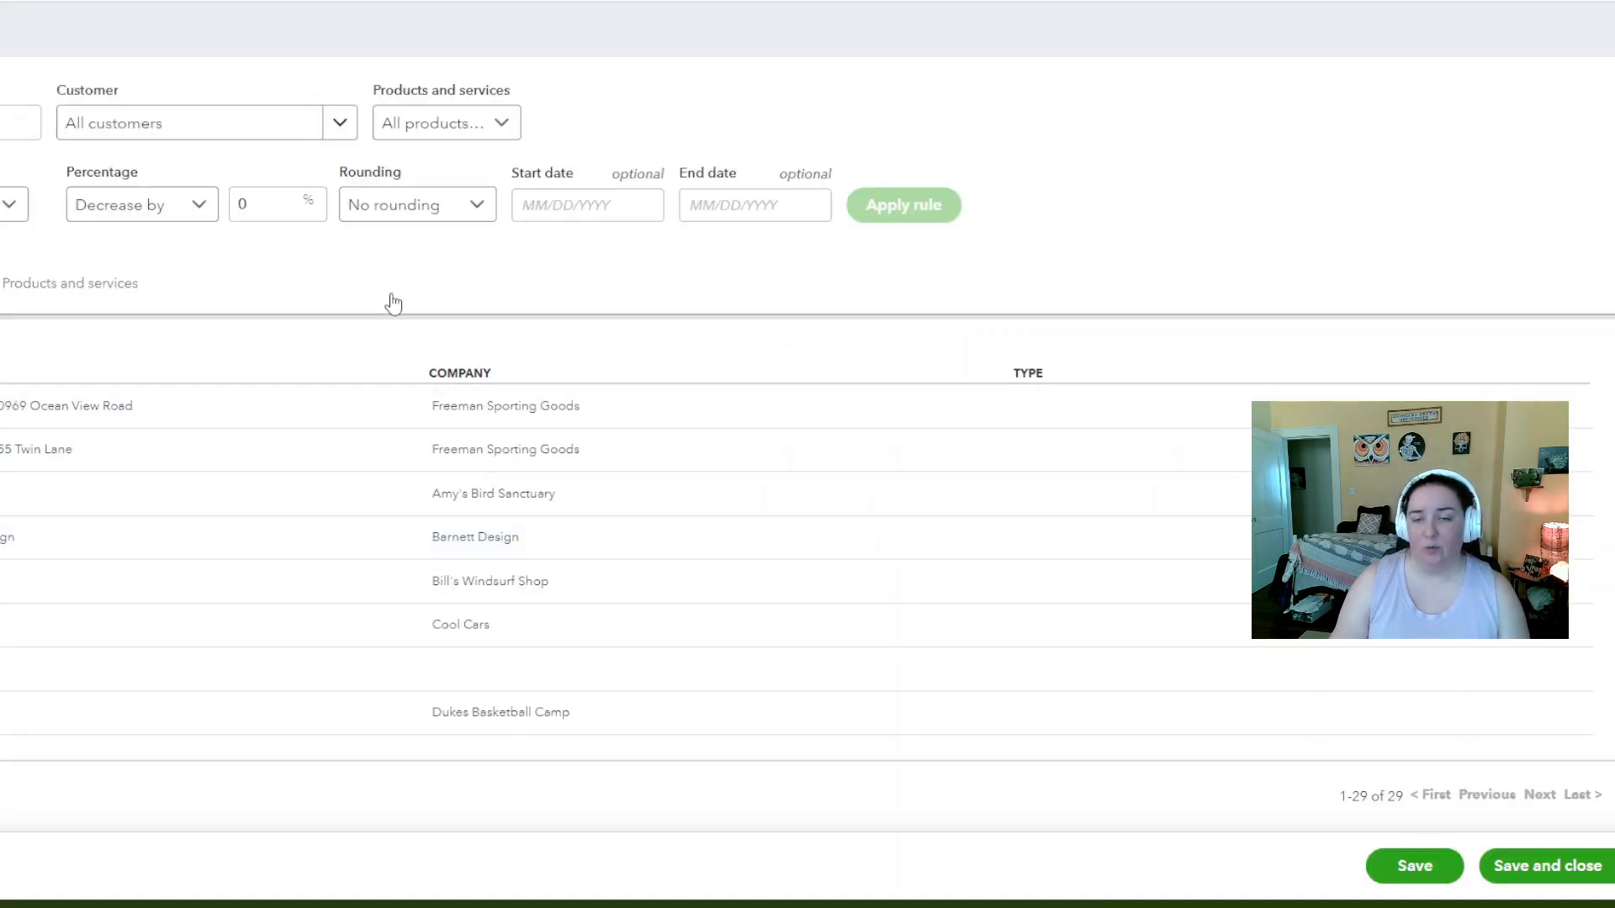
left_click(160, 110)
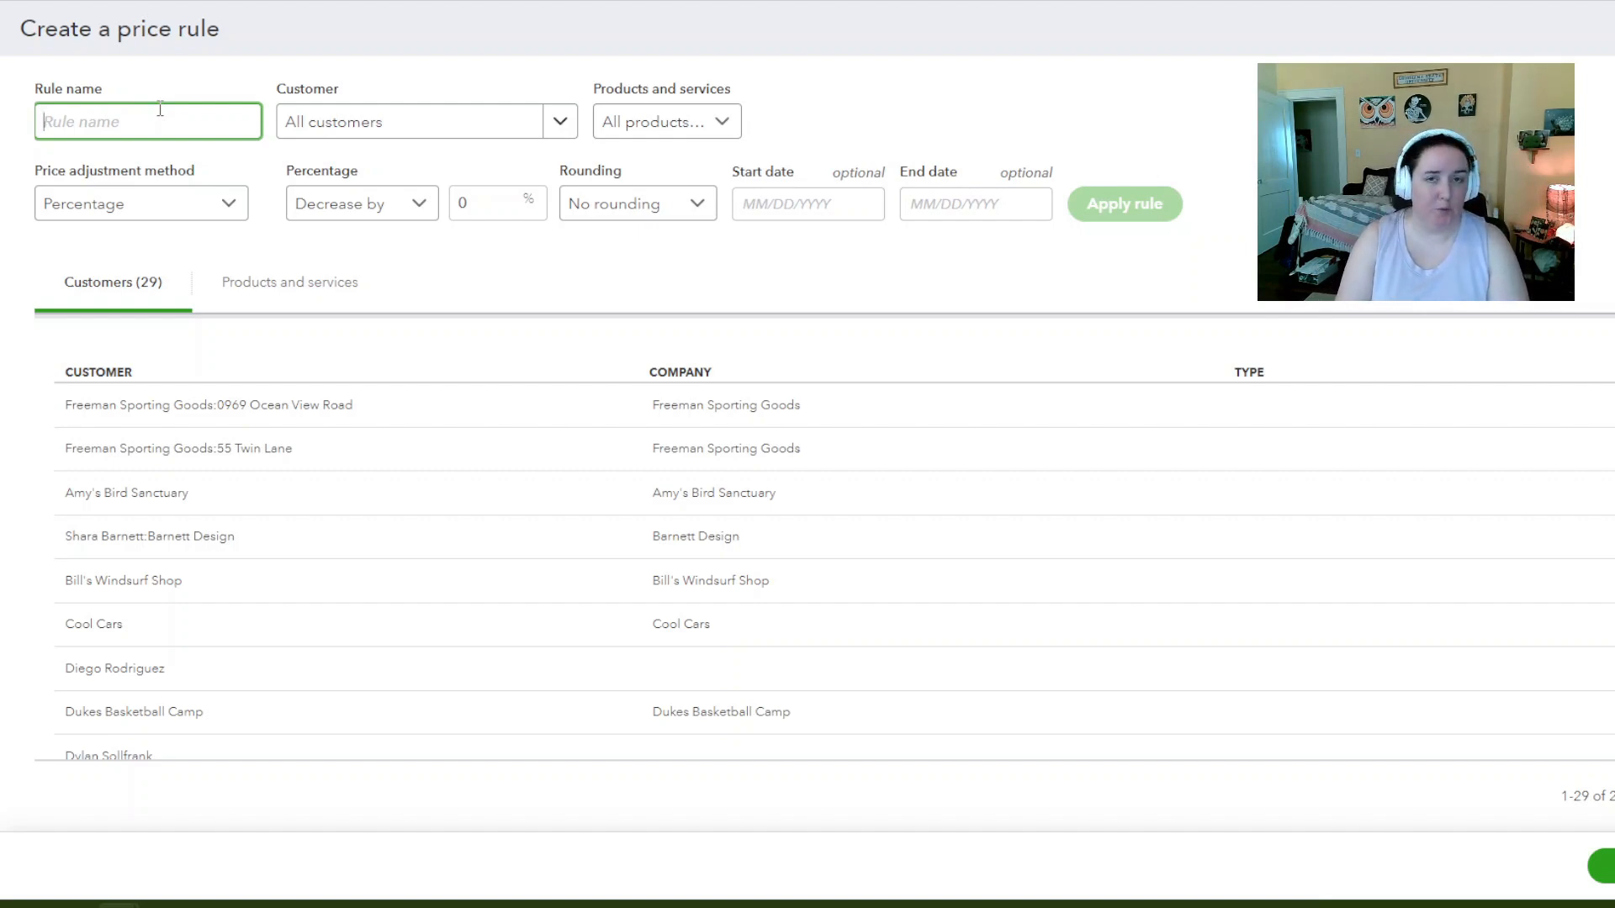
type("Winter Discount")
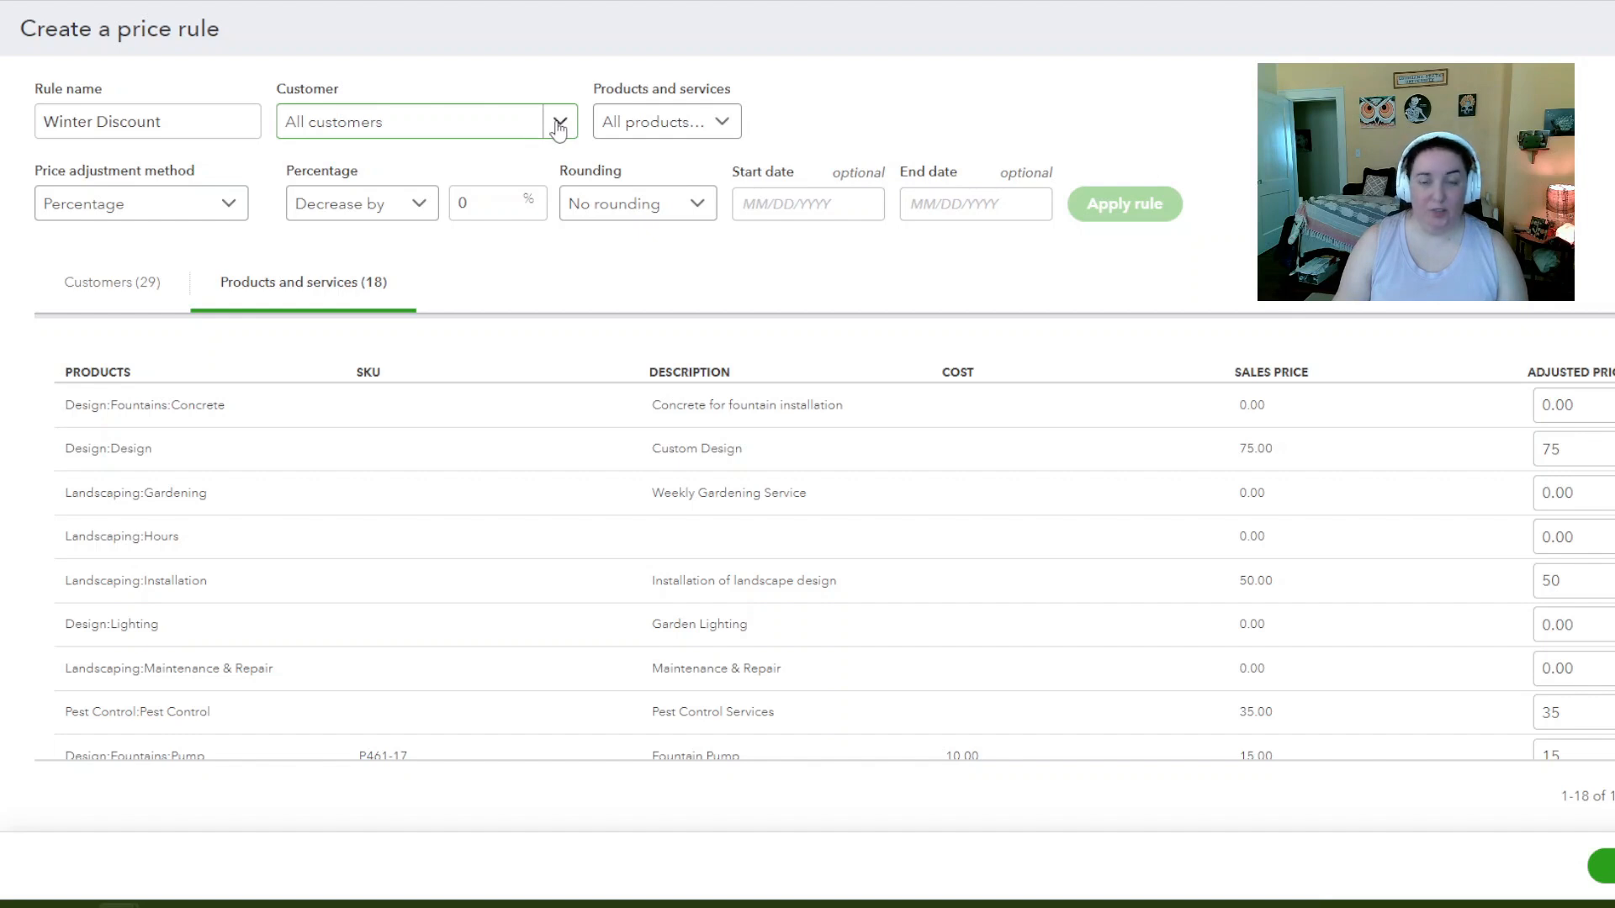
Restrict the rule's products and services to the Design category's 4 items
left_click(644, 126)
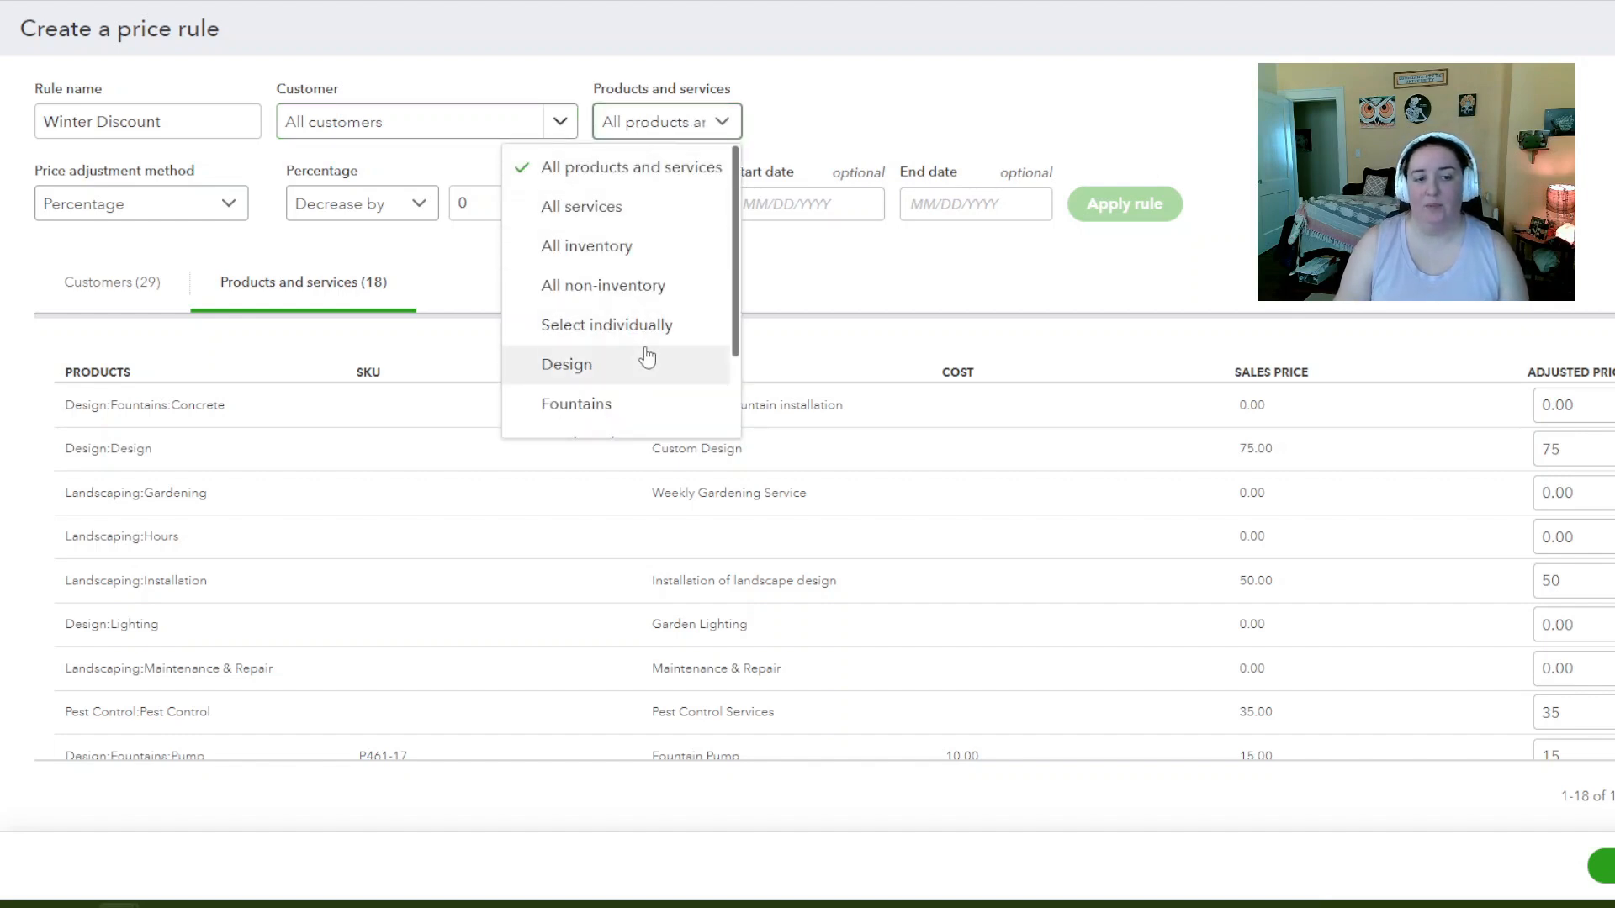
scroll(647, 357, "down", 2)
scroll(646, 352, "up", 2)
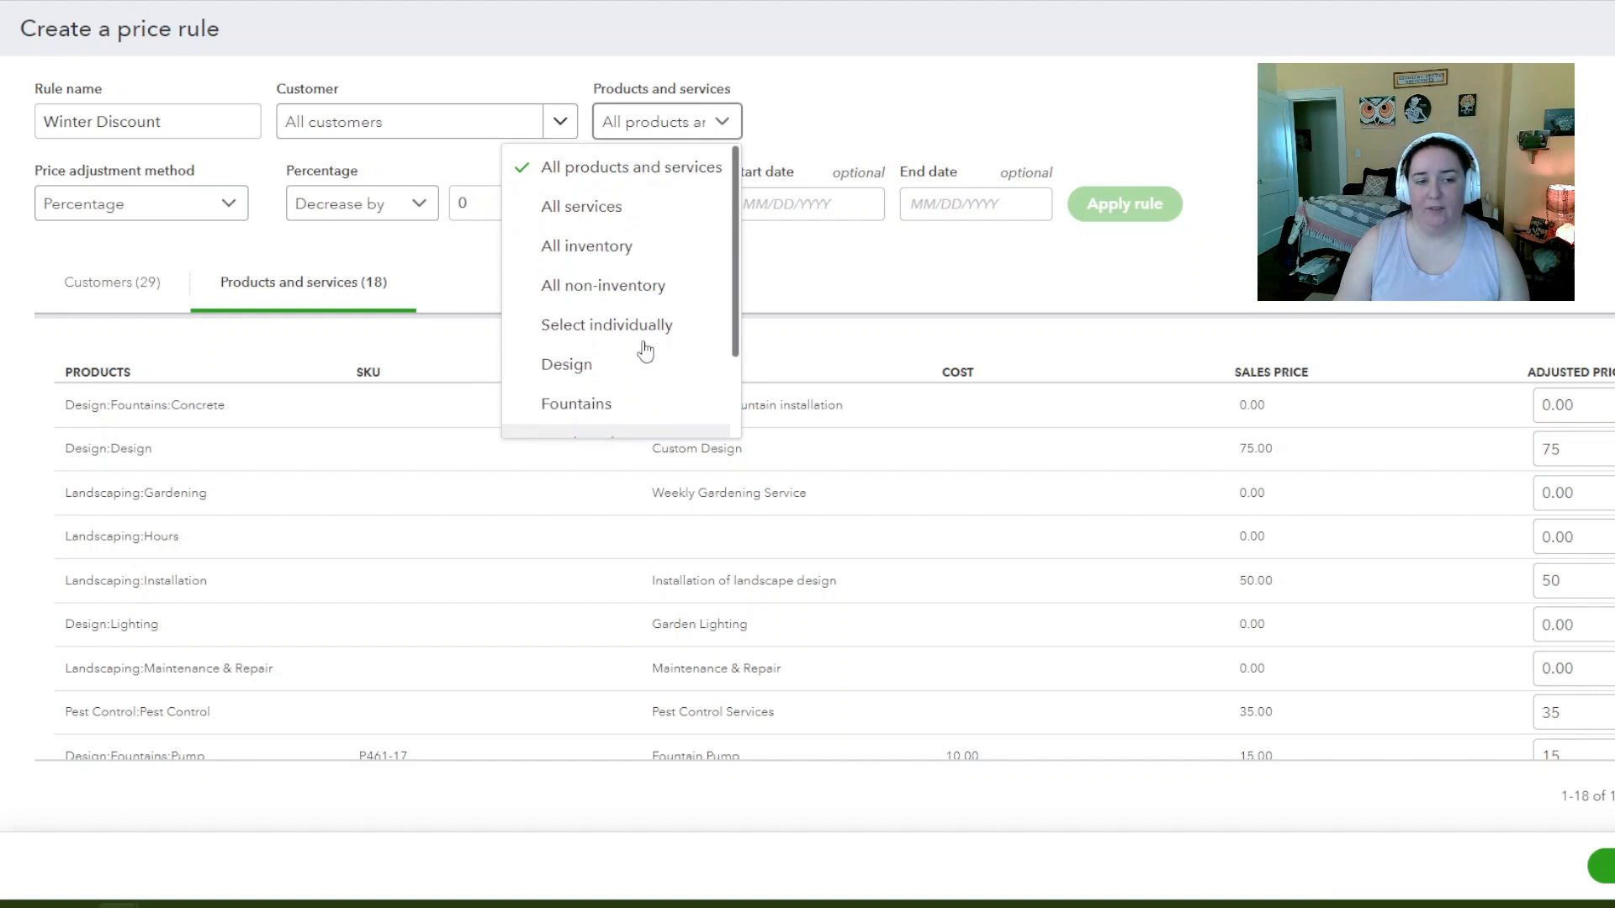
scroll(634, 357, "down", 2)
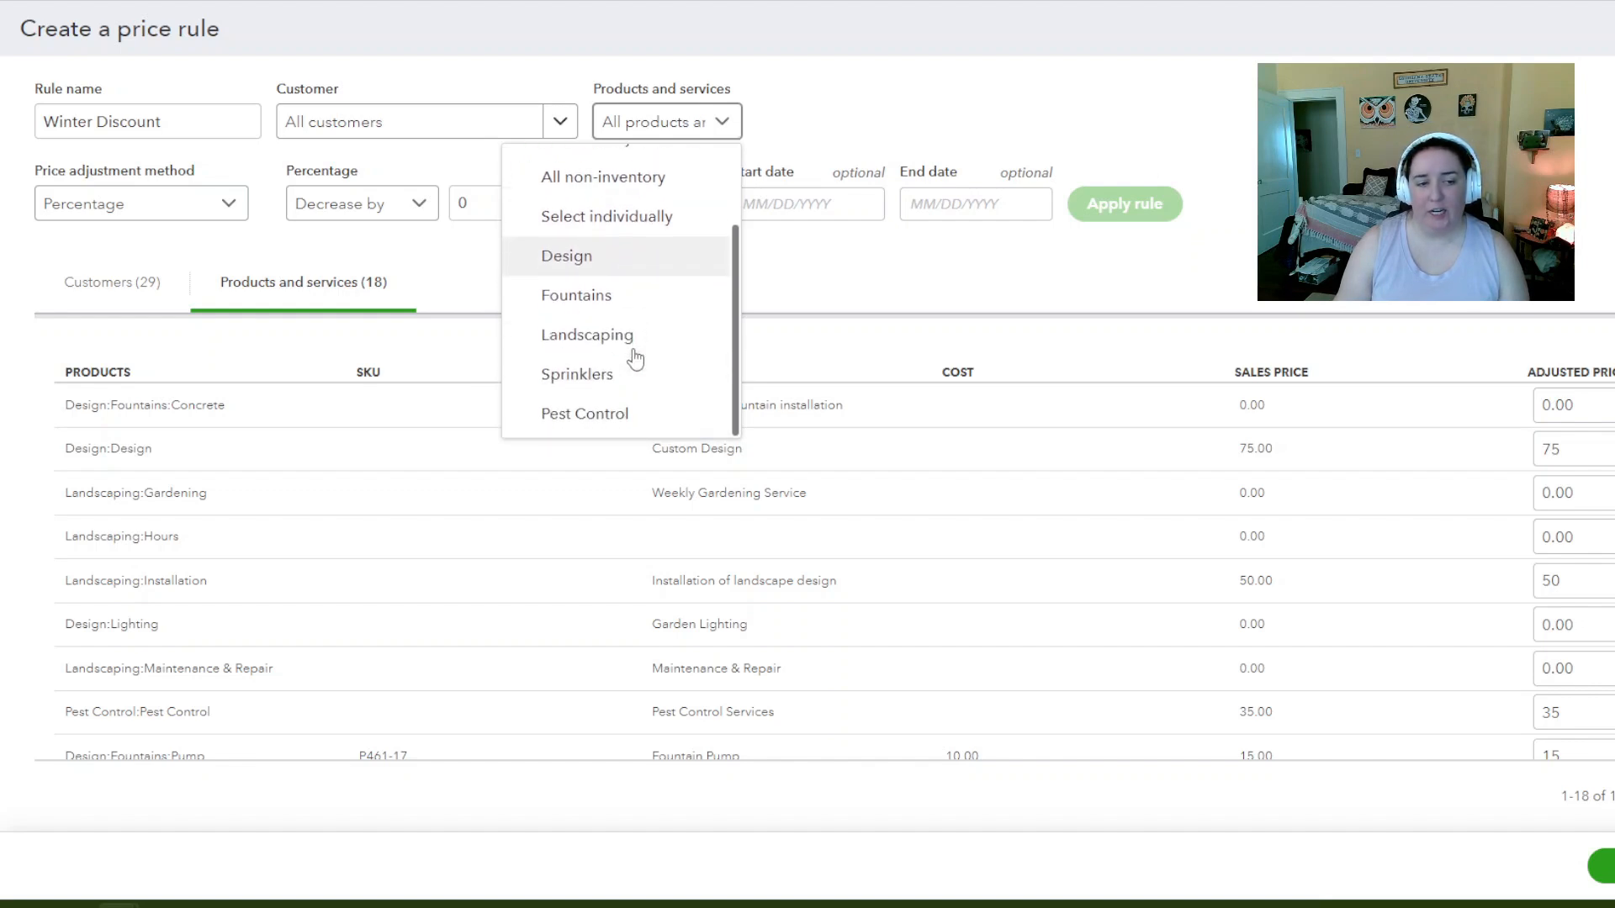
left_click(620, 267)
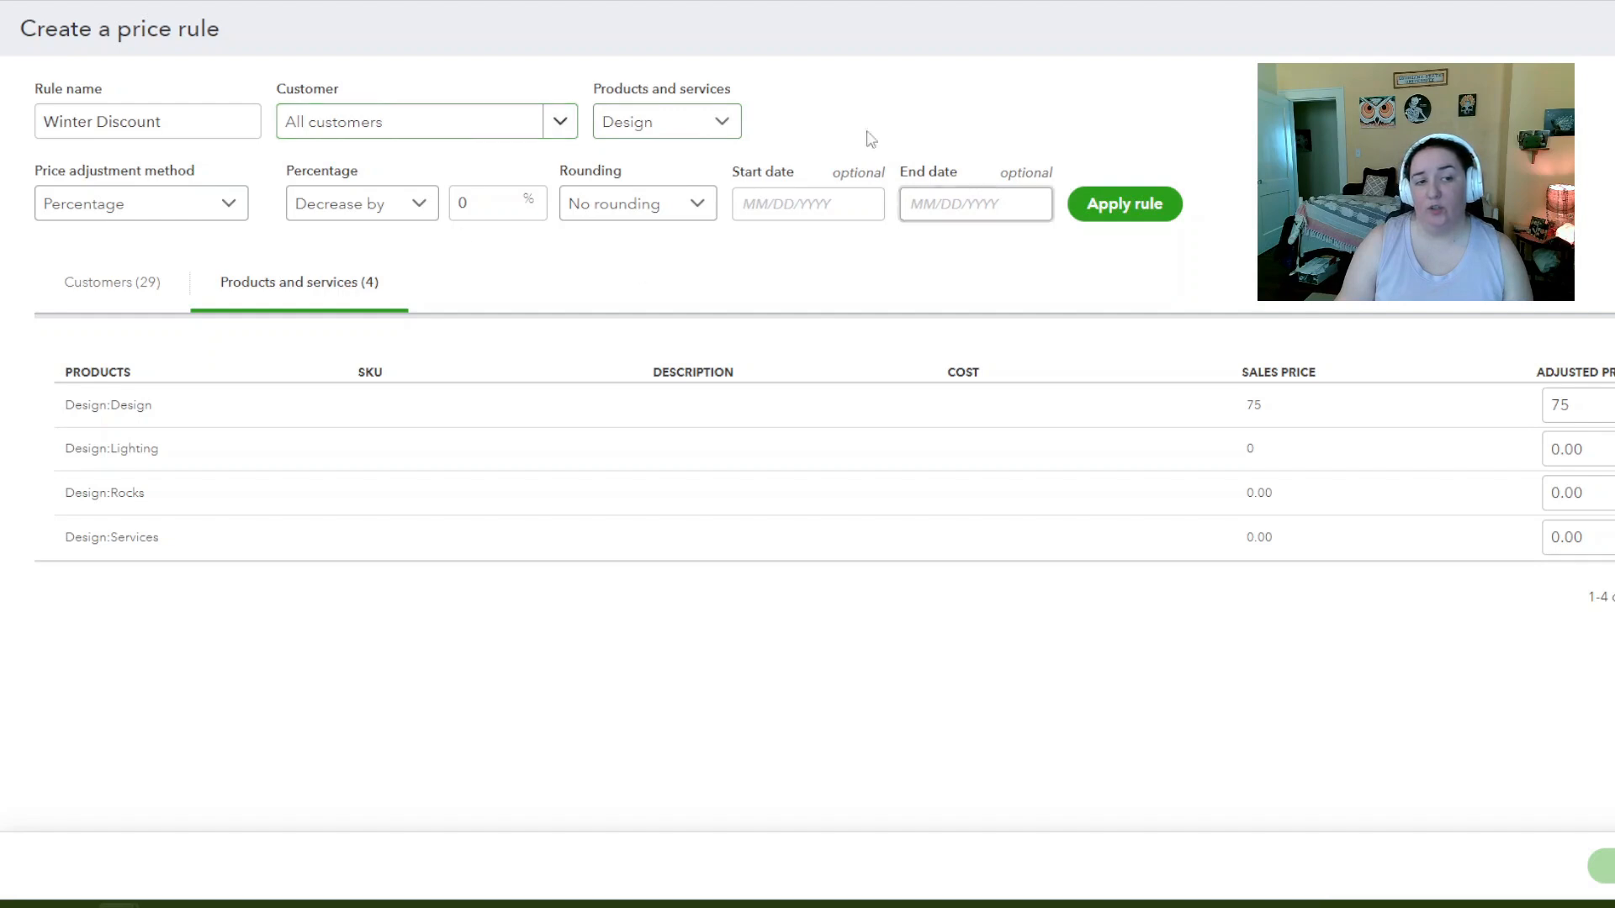
left_click(141, 290)
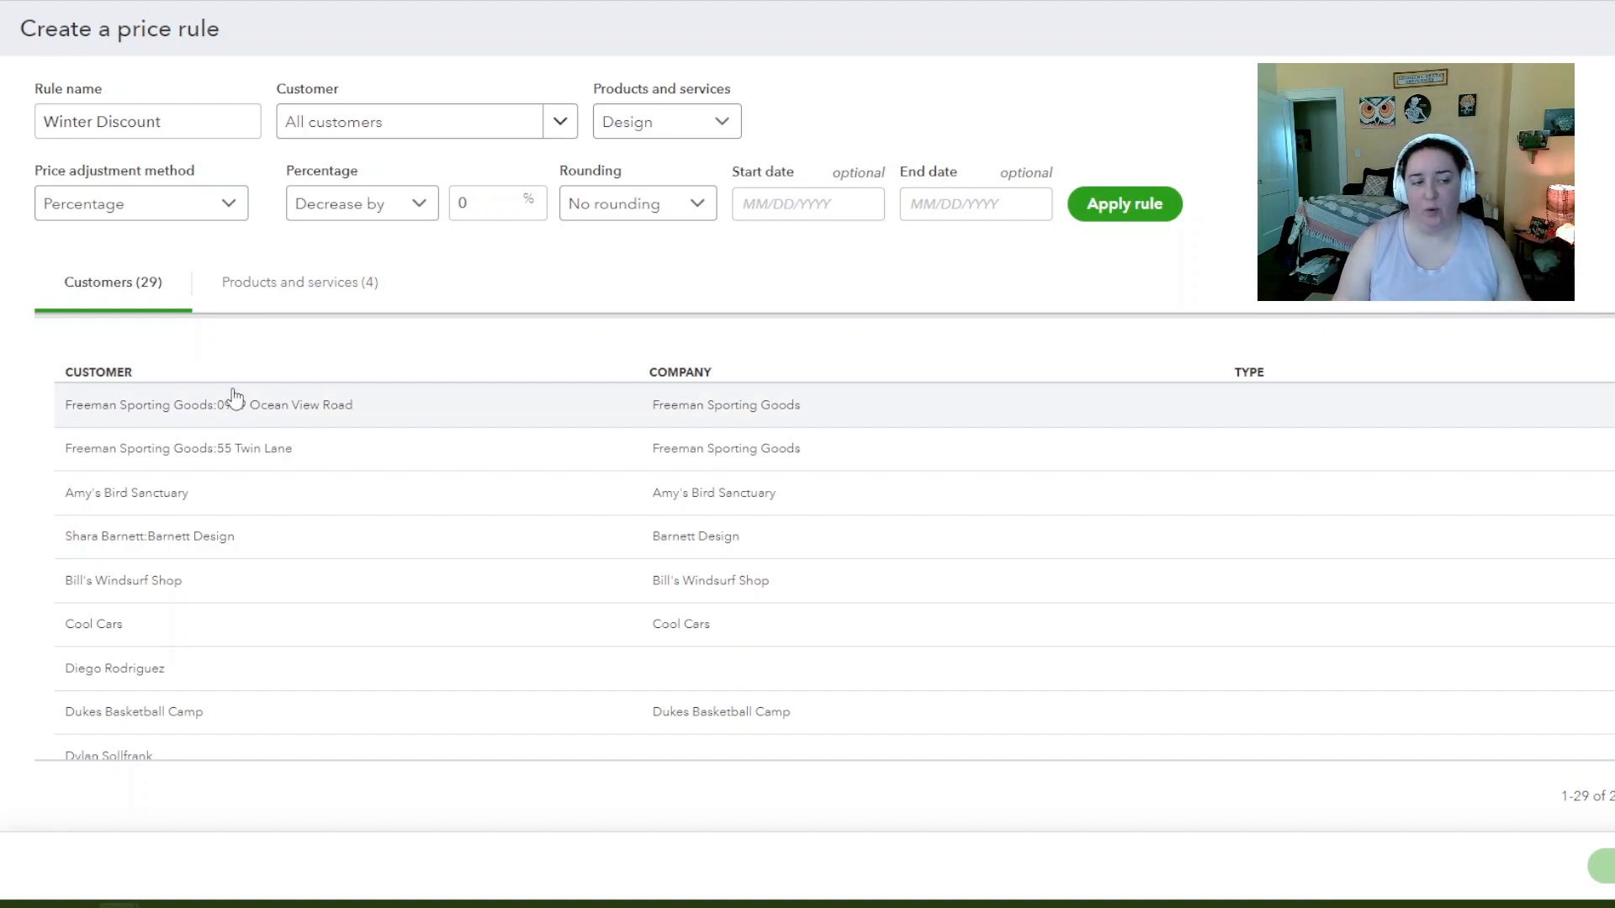
Keep All customers and set a Percentage adjustment decreasing prices by 20
left_click(506, 119)
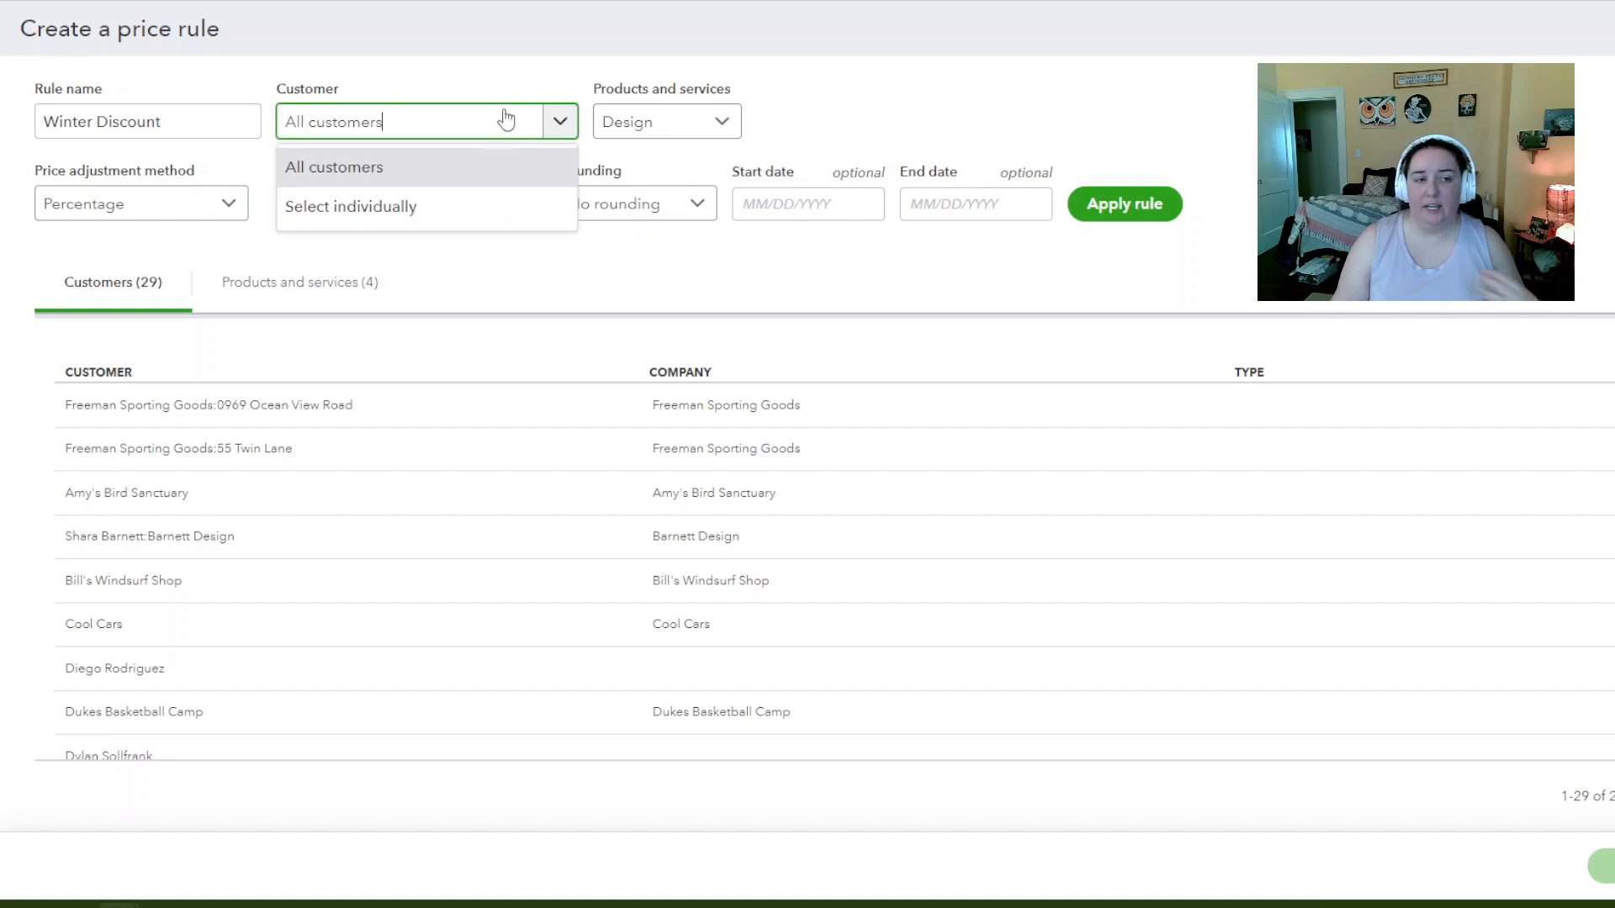
left_click(429, 79)
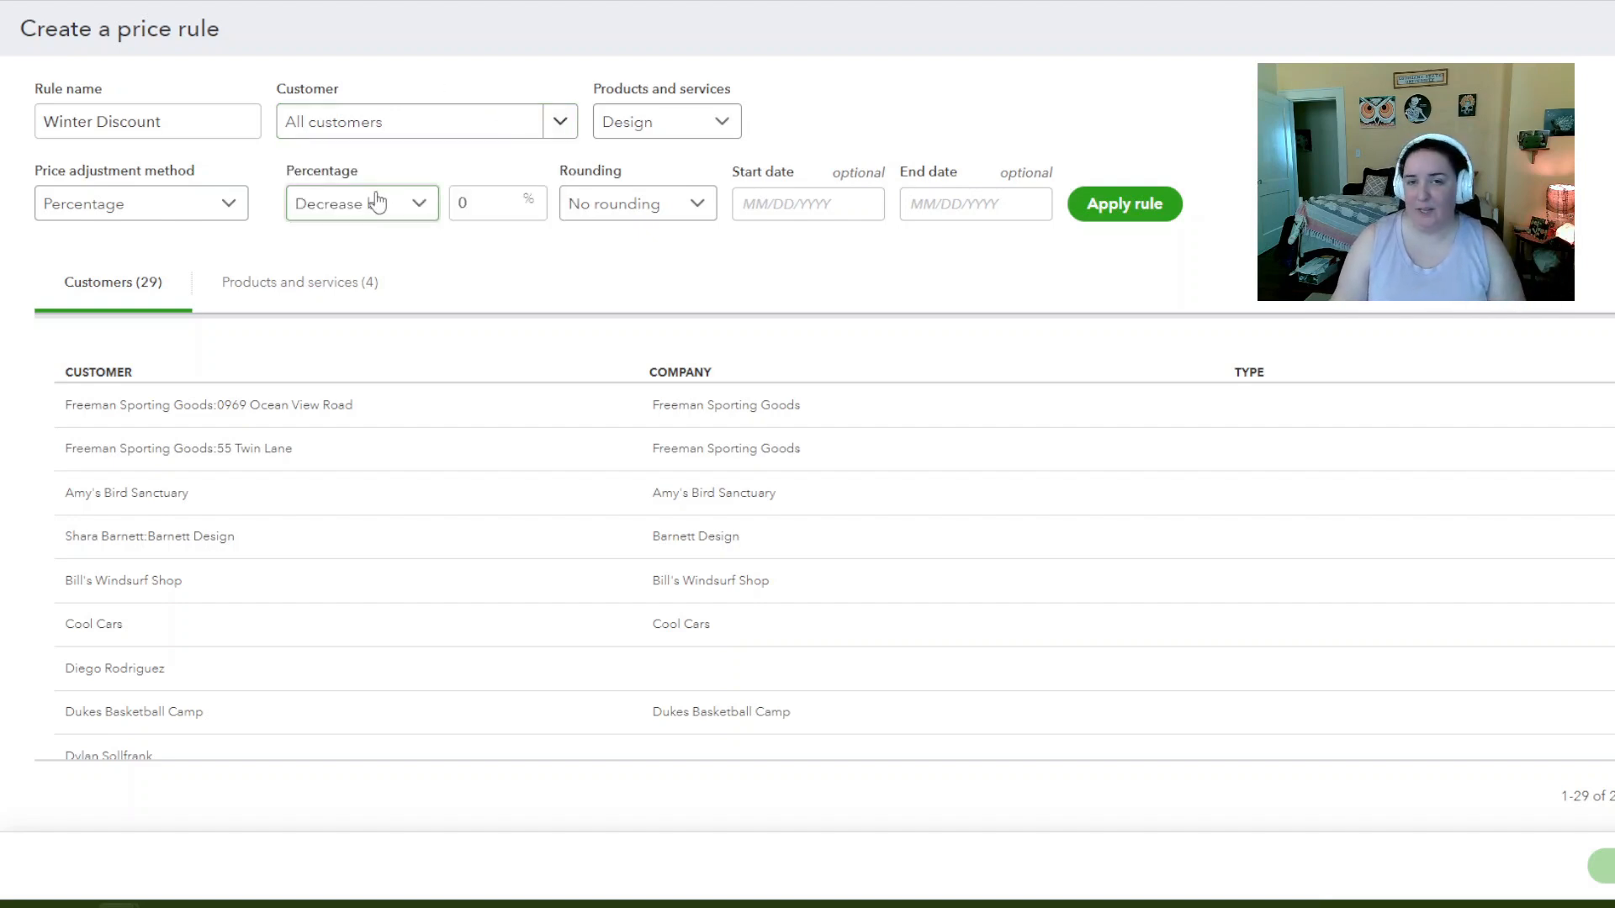
left_click(242, 206)
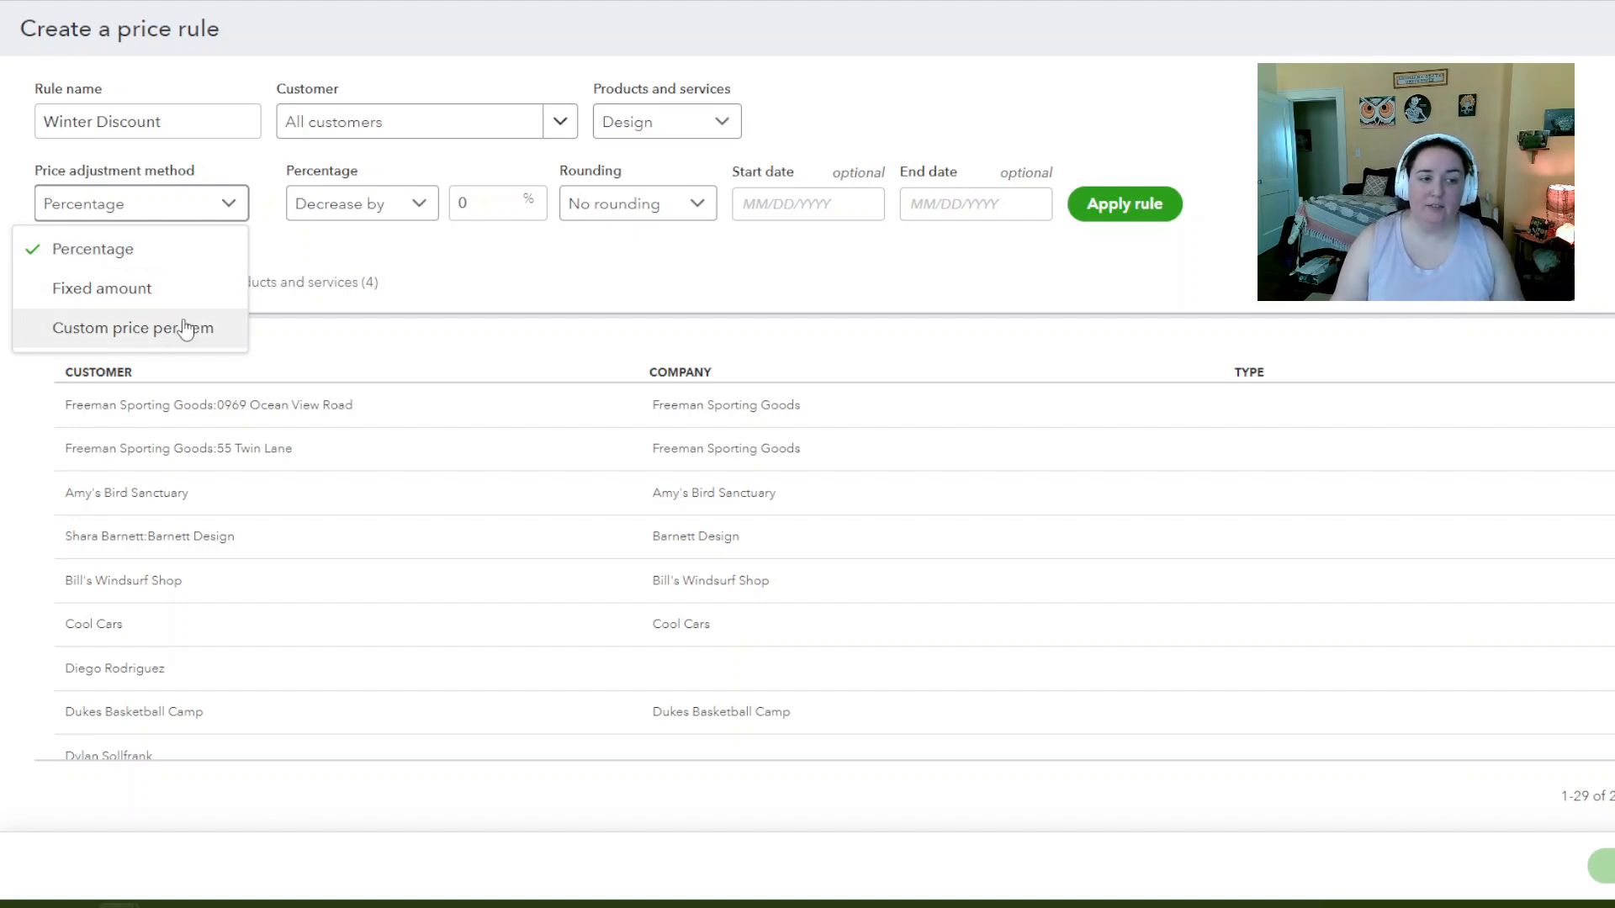
left_click(220, 259)
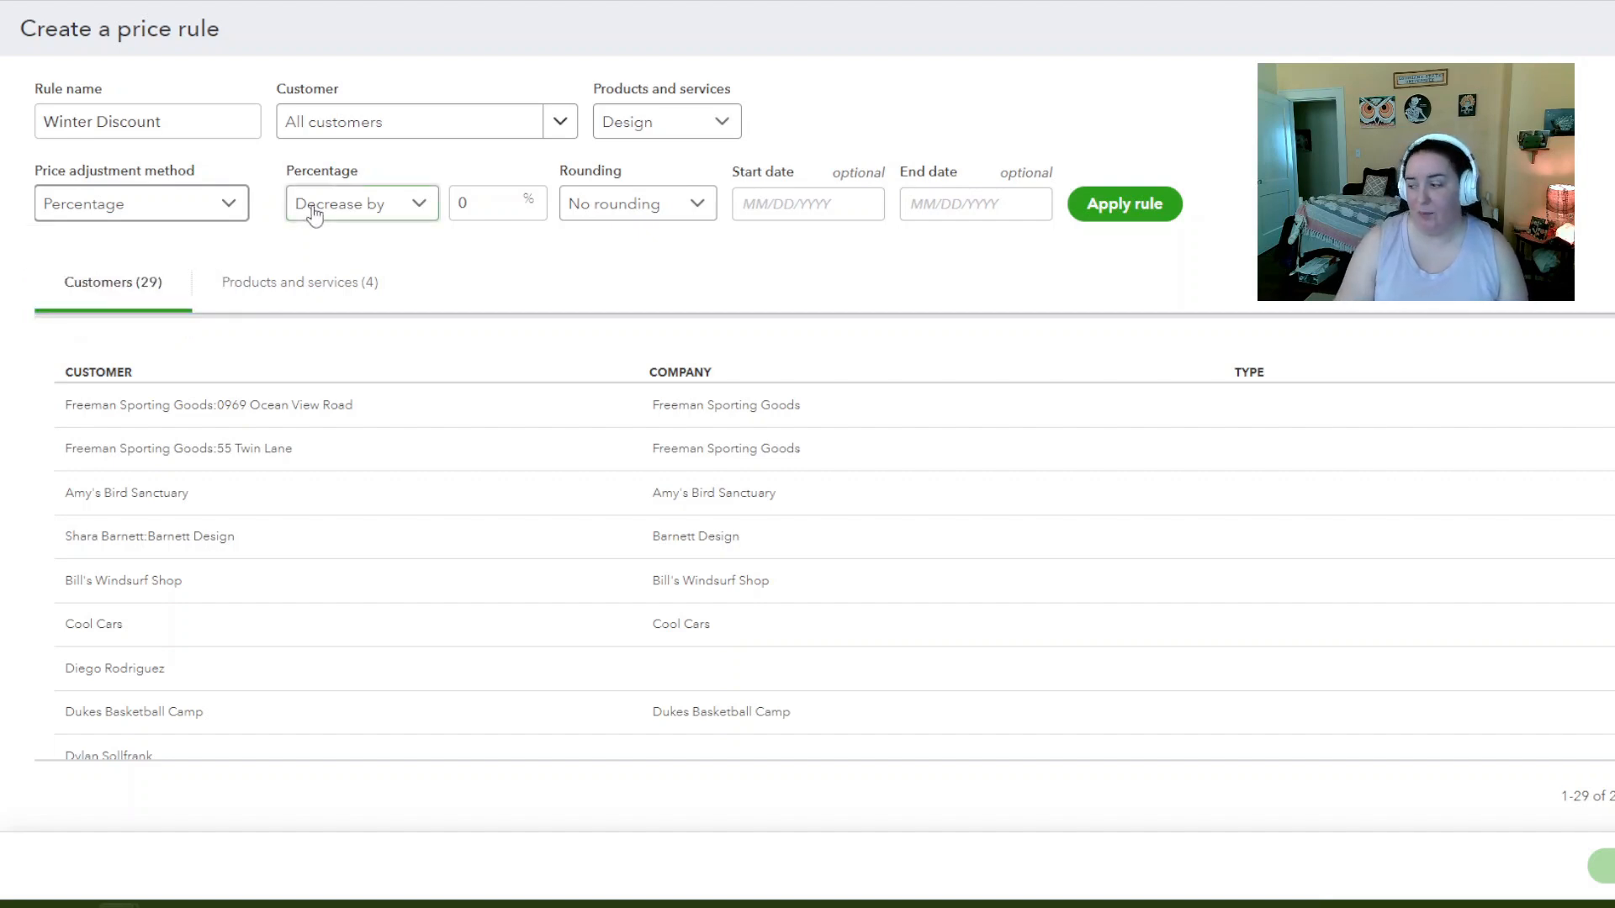
left_click(487, 203)
type("20")
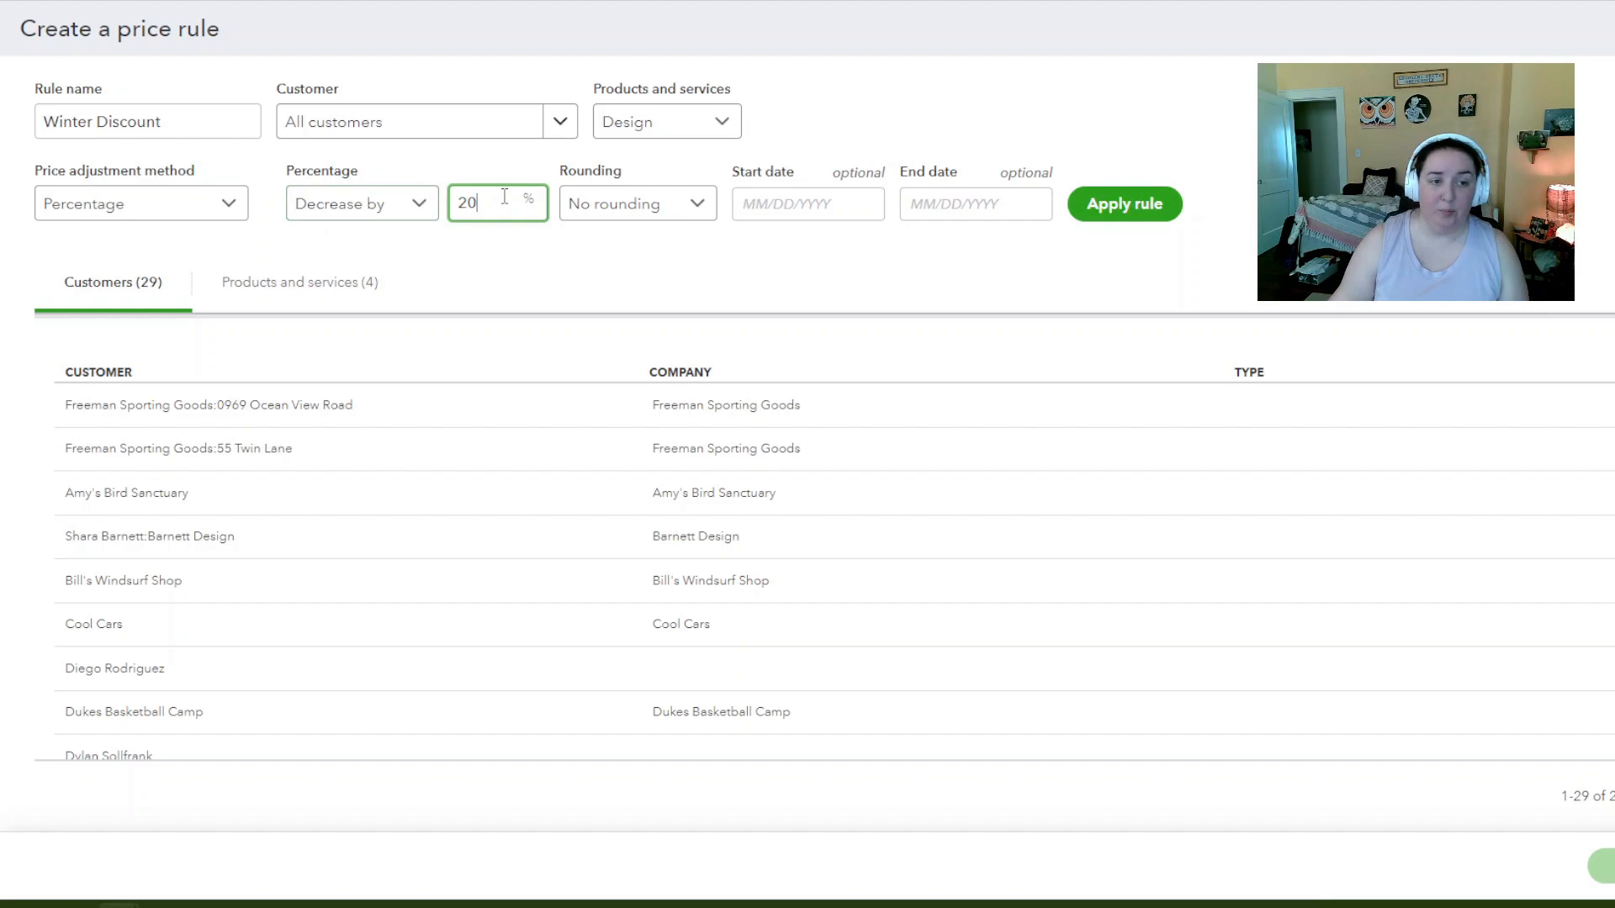
left_click(869, 108)
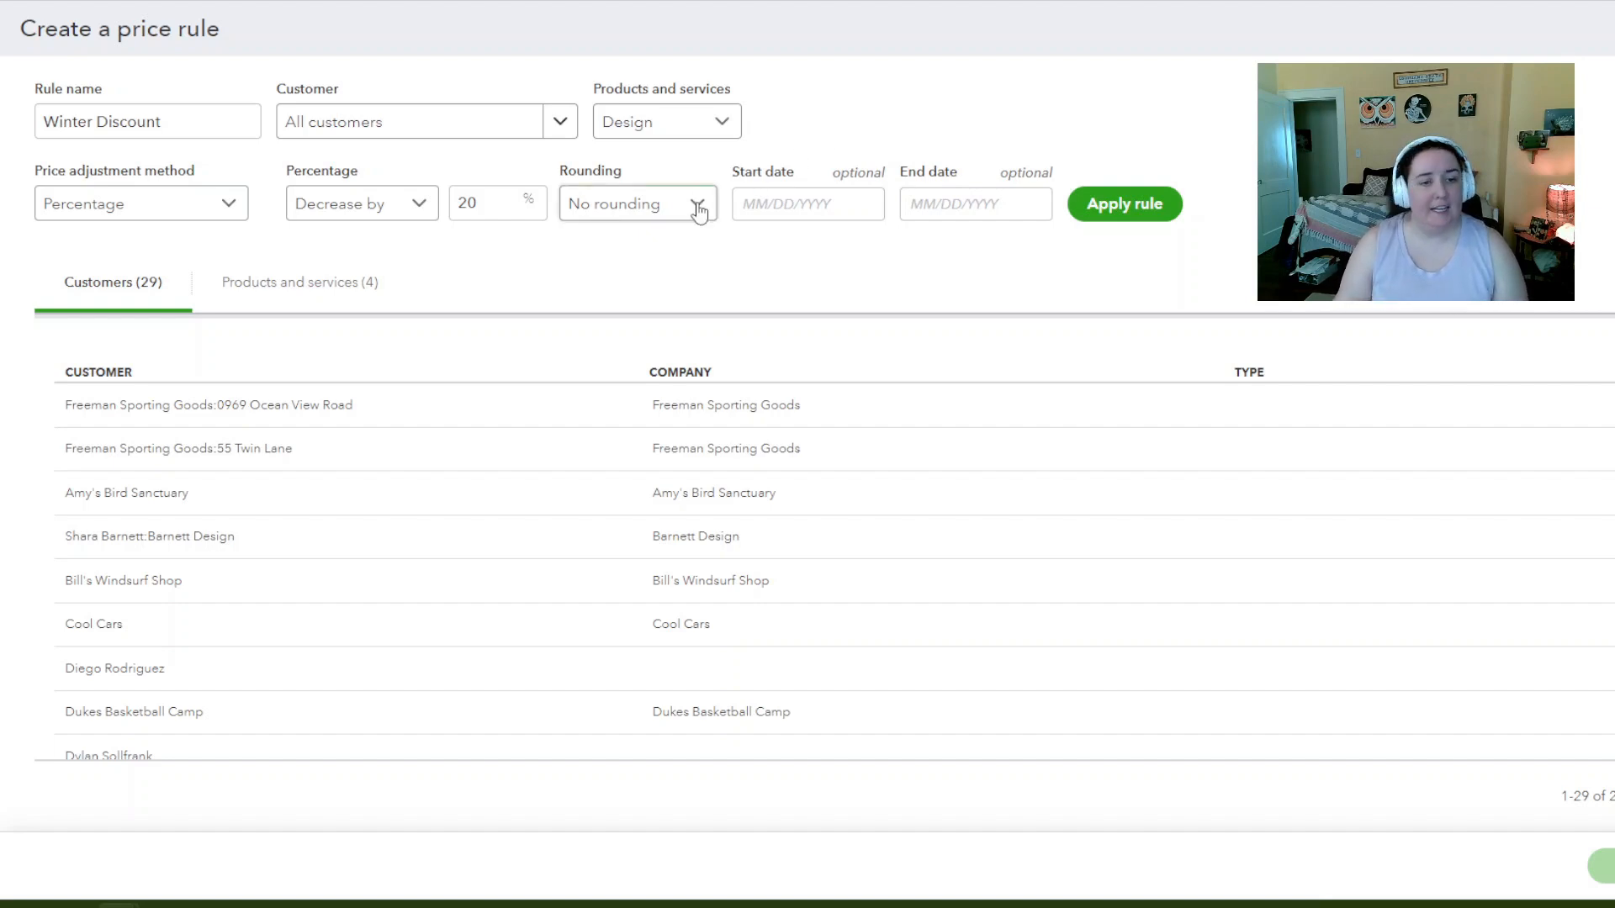
Set the rule's start date to 09/01/2024 and clear the end date
left_click(757, 203)
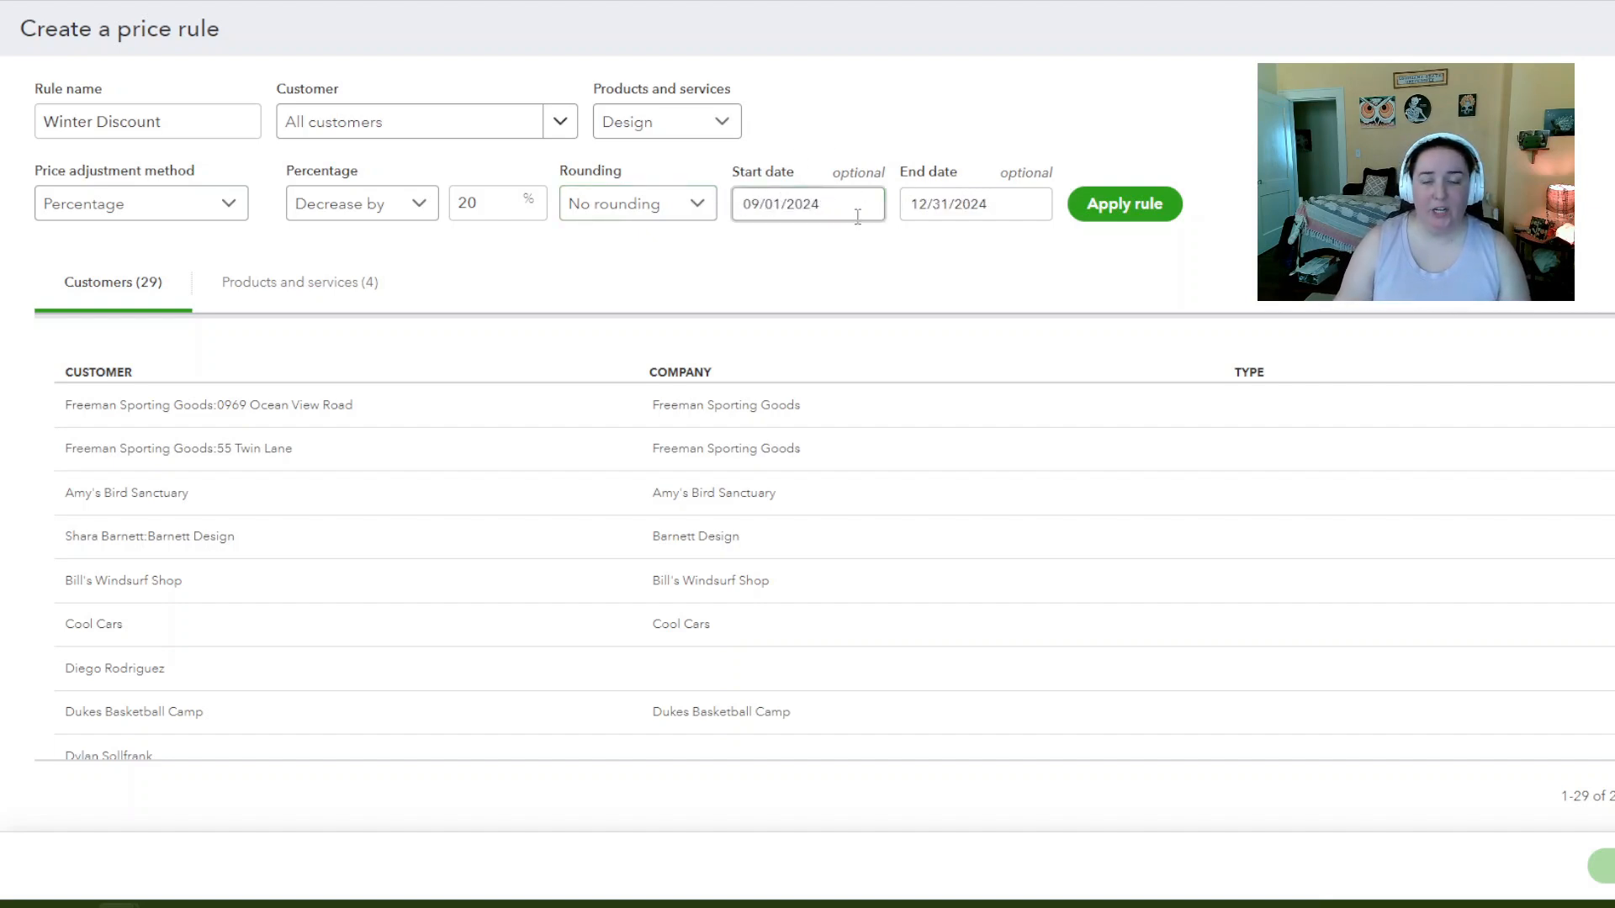
left_click(853, 232)
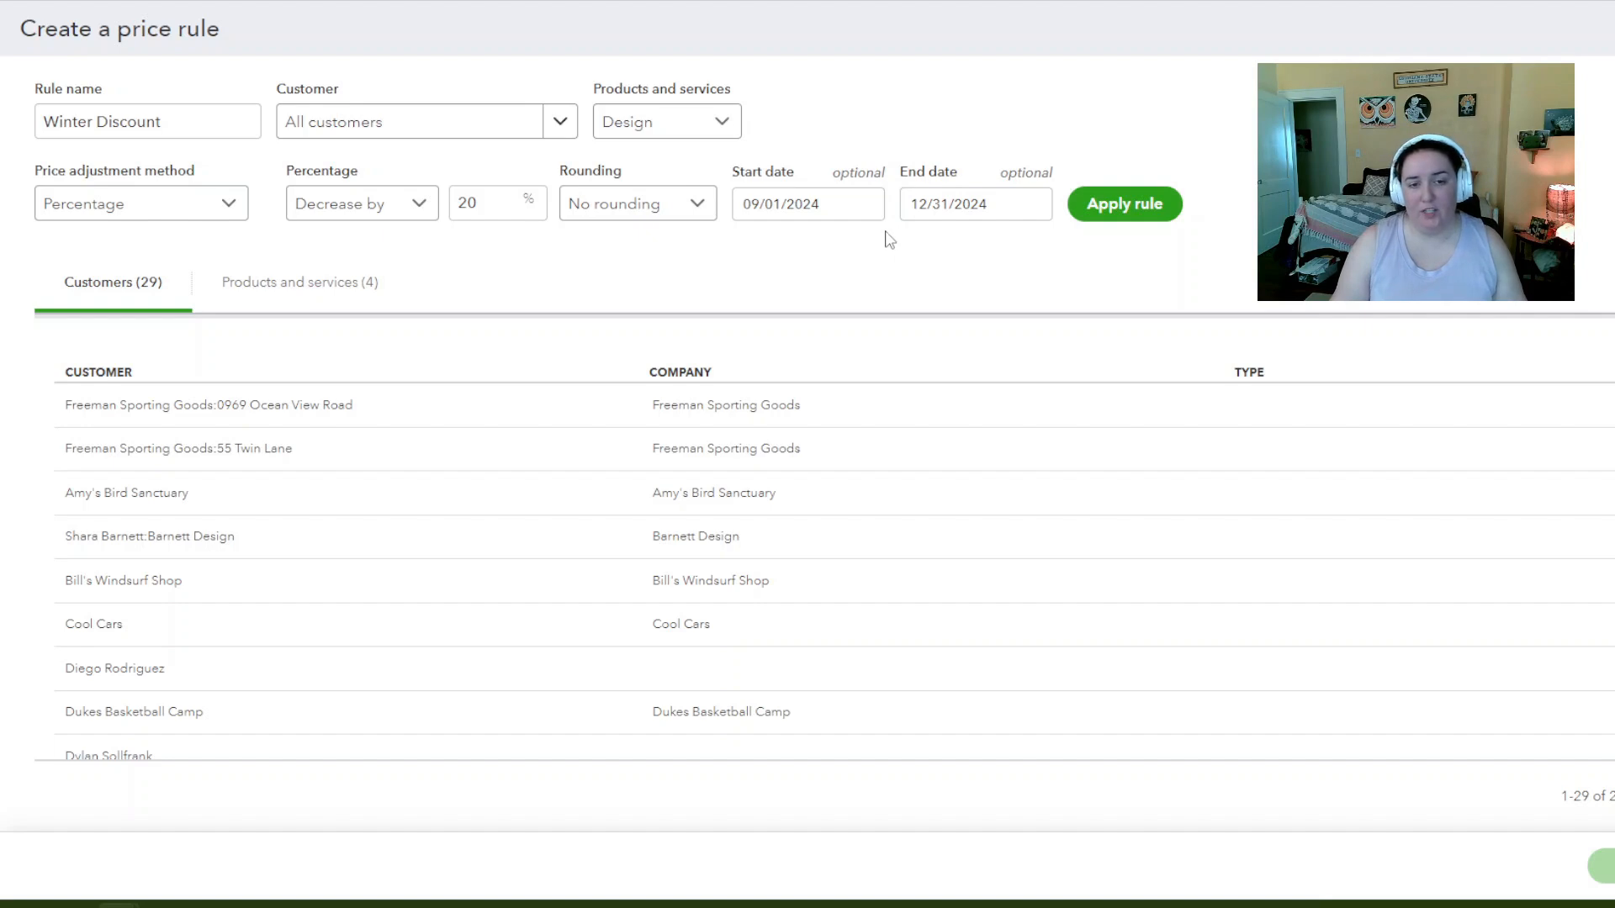
left_click(1019, 205)
triple_click(1009, 207)
key("BackSpace")
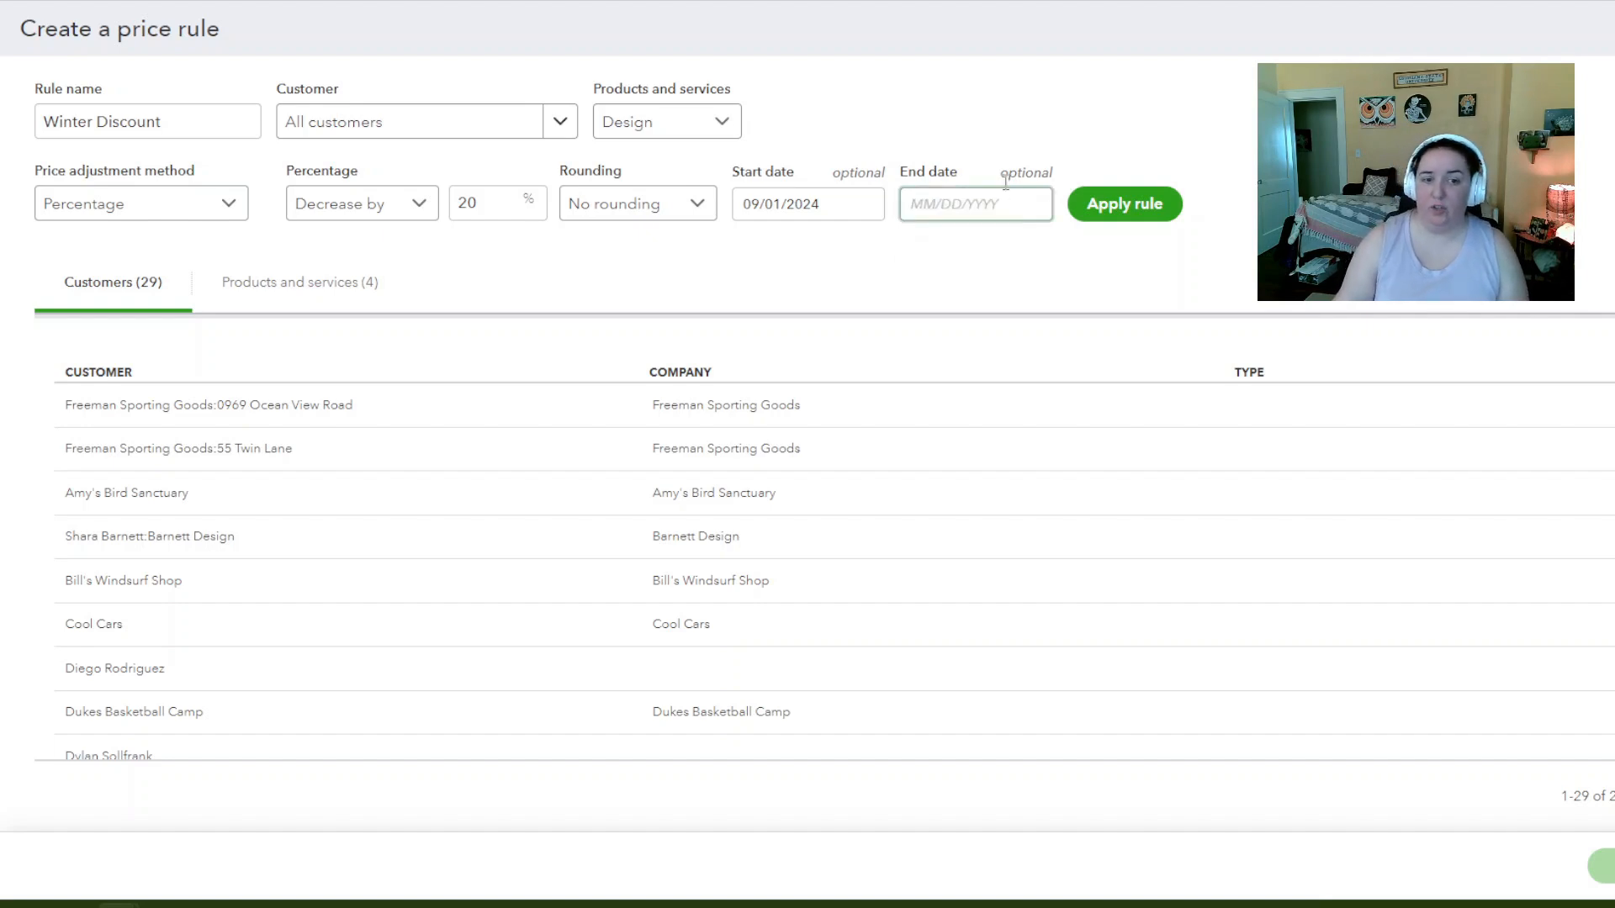
left_click(1004, 154)
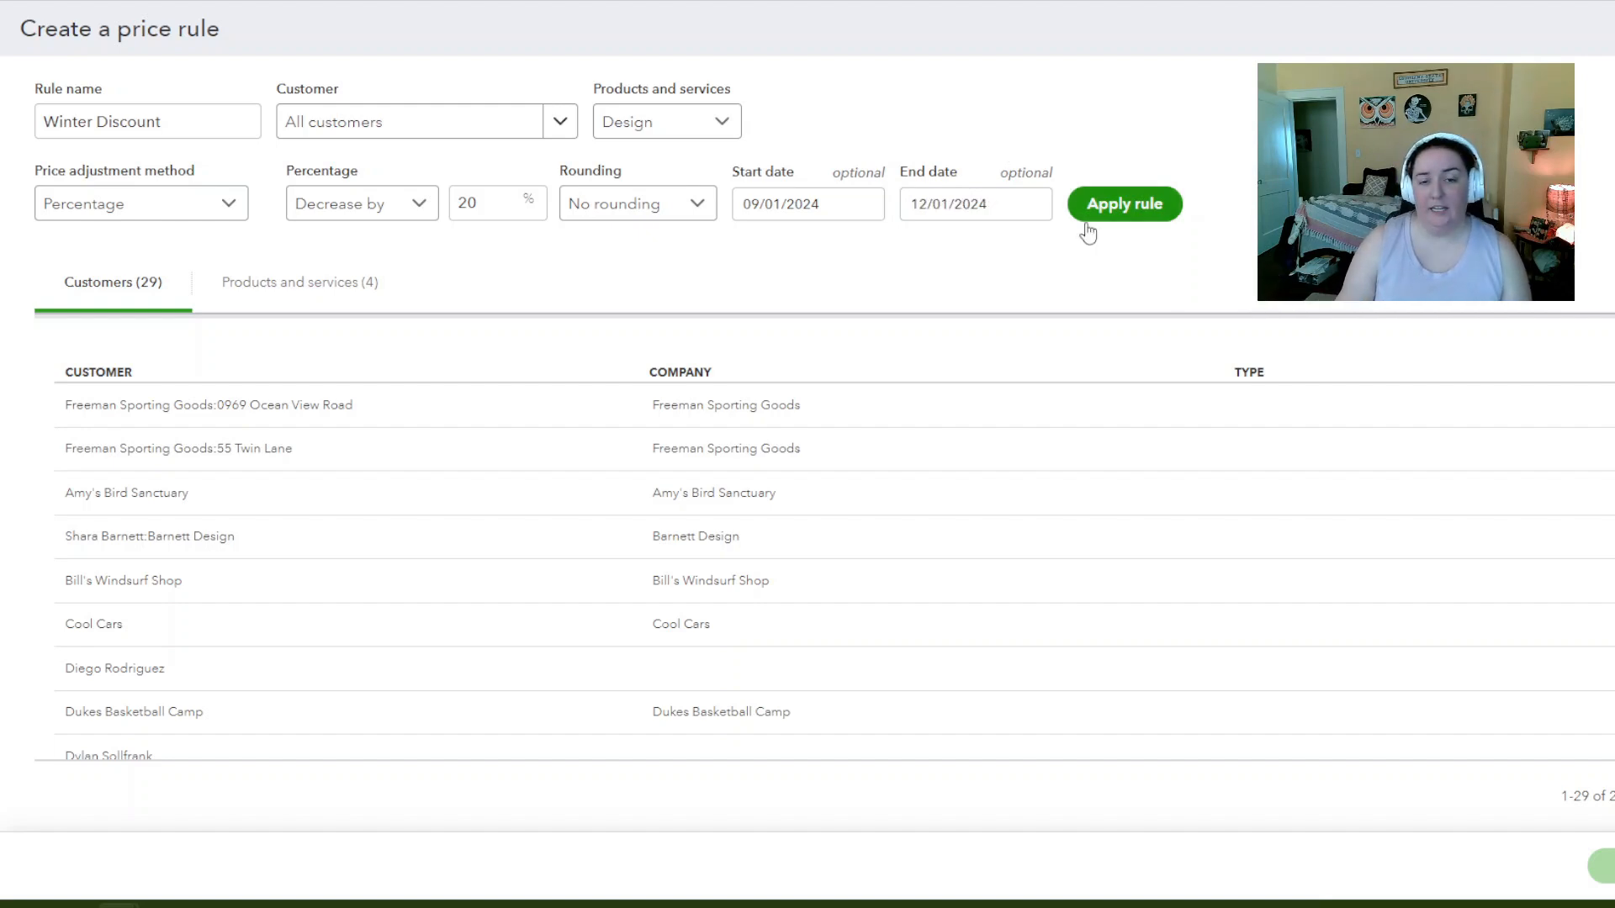
Apply the rule to show Design's price dropping from 75 to 60, then save Winter Discount
left_click(1087, 220)
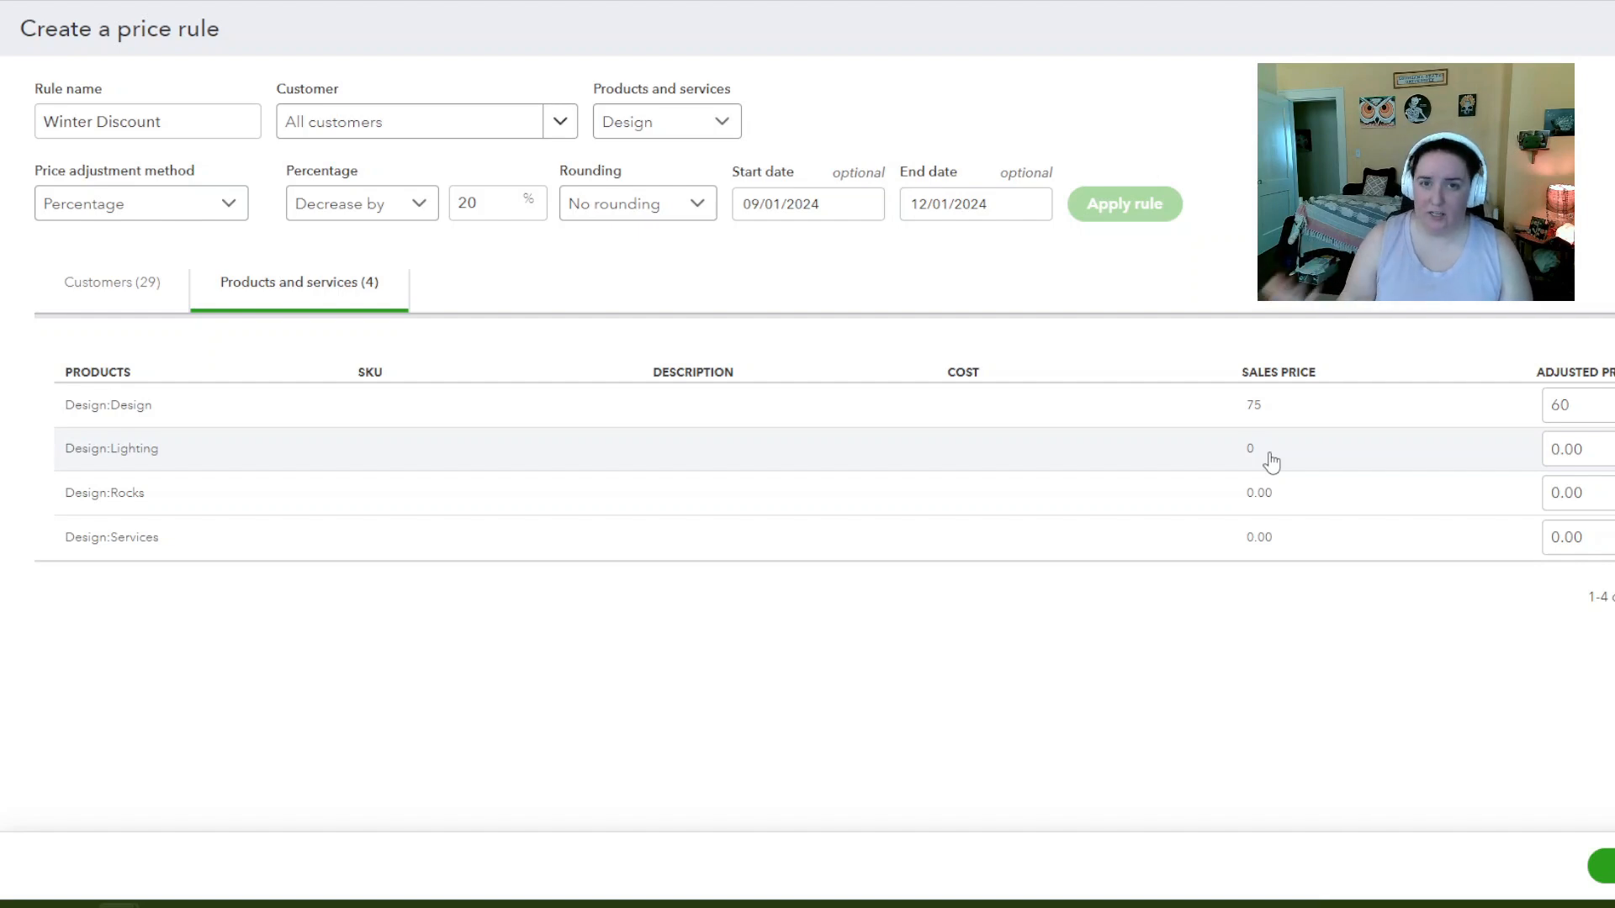
left_click(1602, 866)
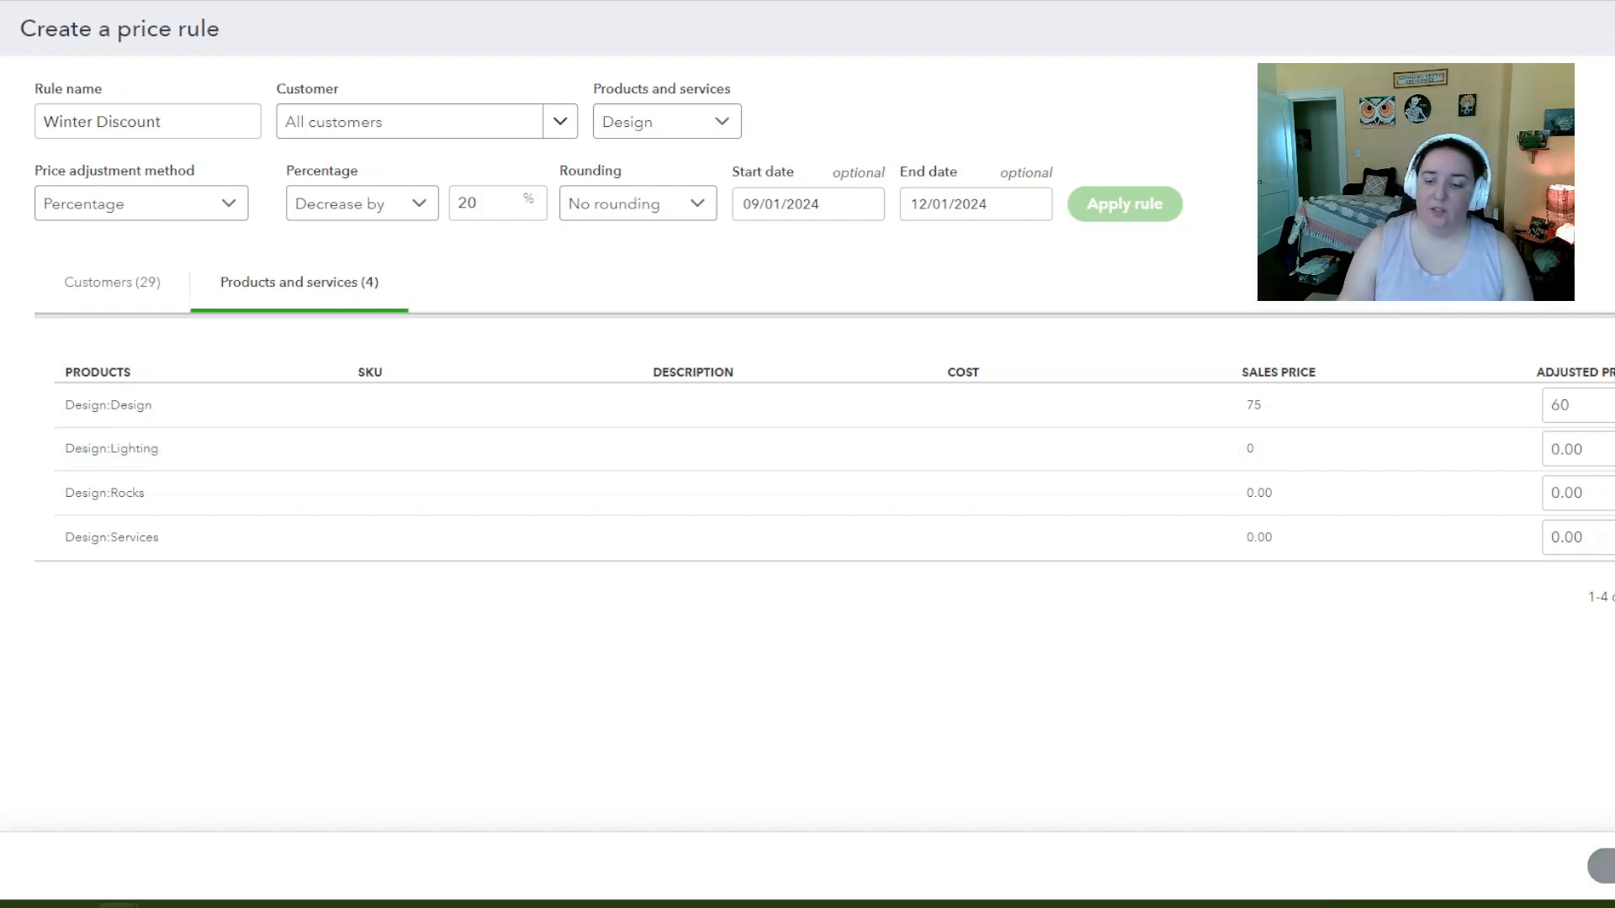